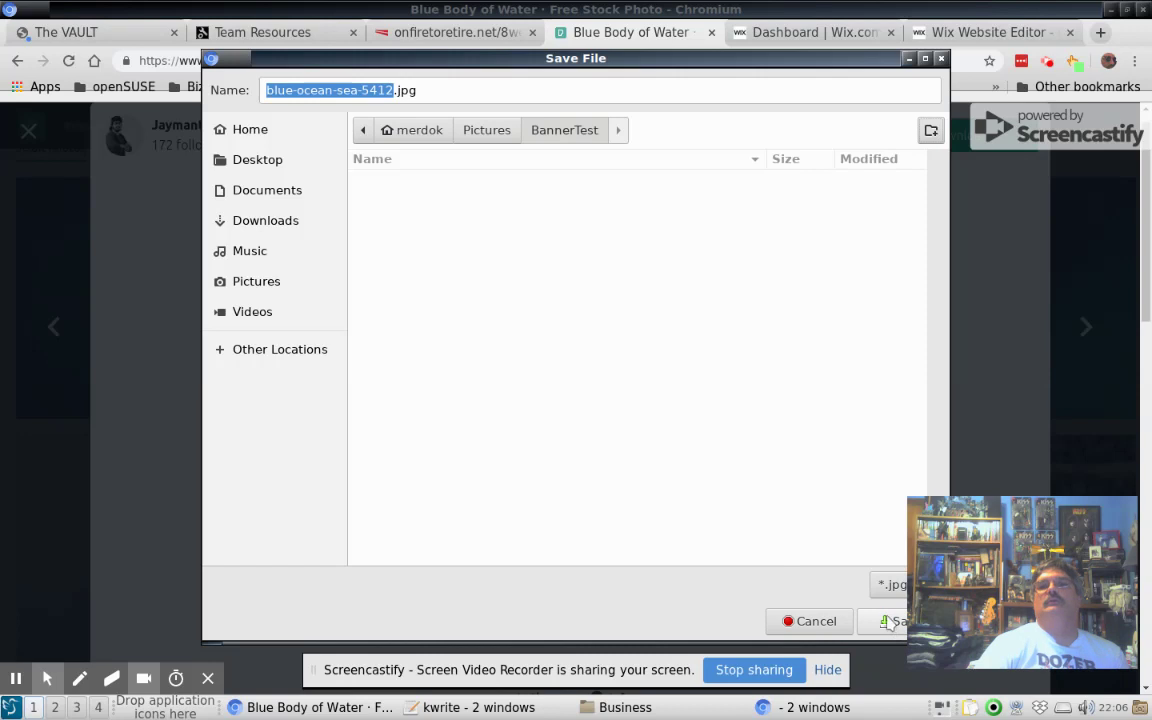
Save the ocean photo as blue-ocean-sea-5412.jpg in the BannerTest folder, and close the Pexels page
click(890, 621)
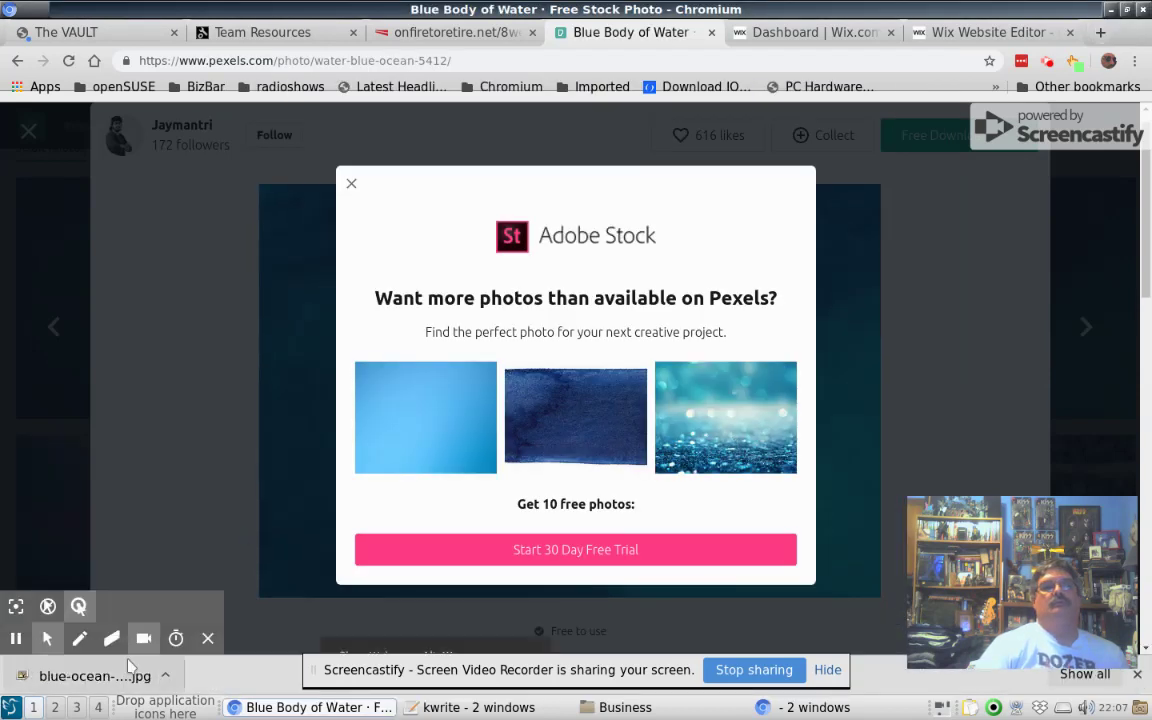
click(1137, 677)
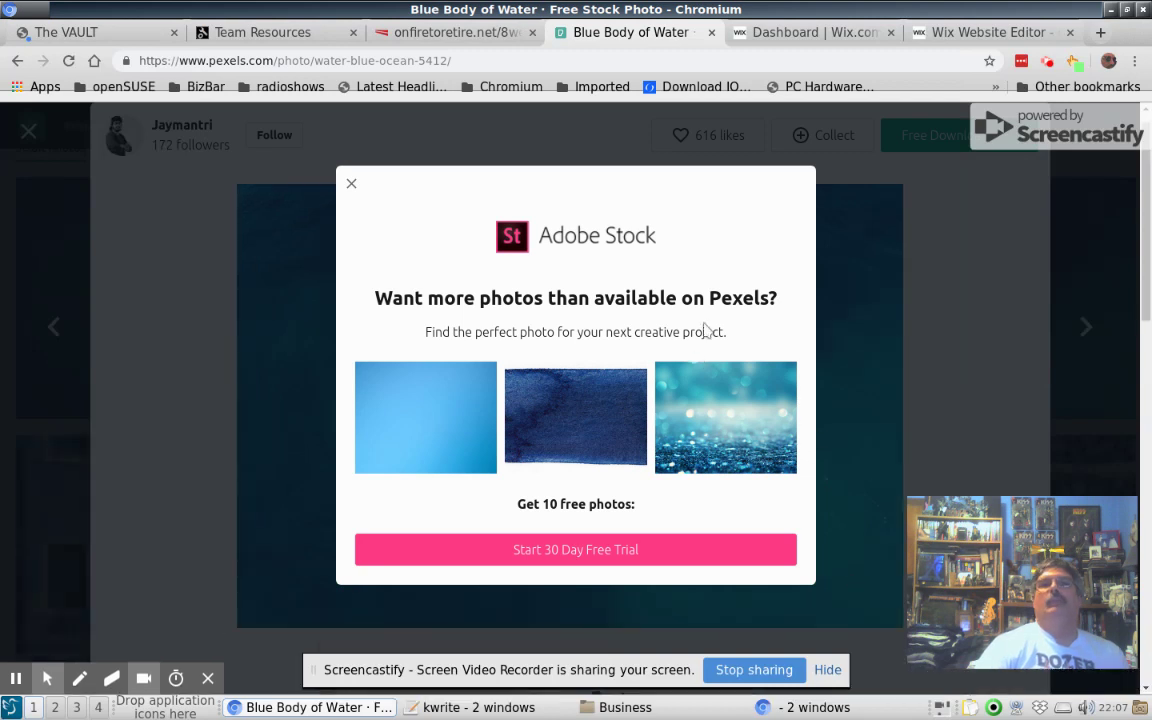
click(352, 183)
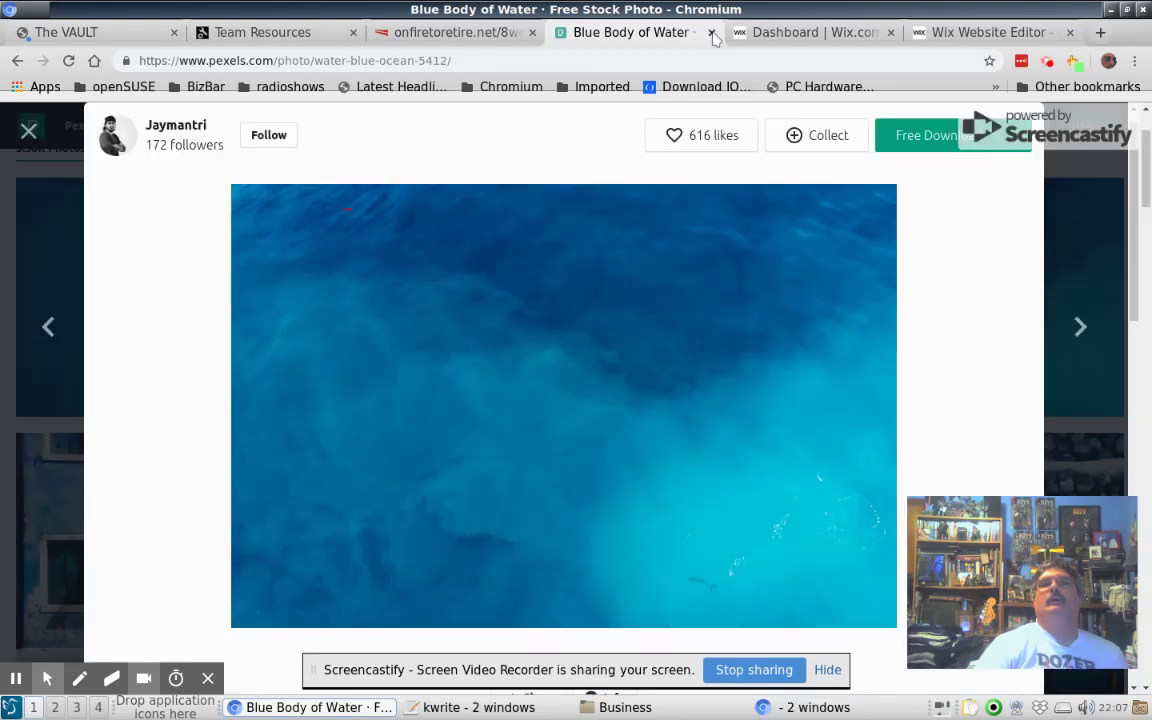
click(713, 37)
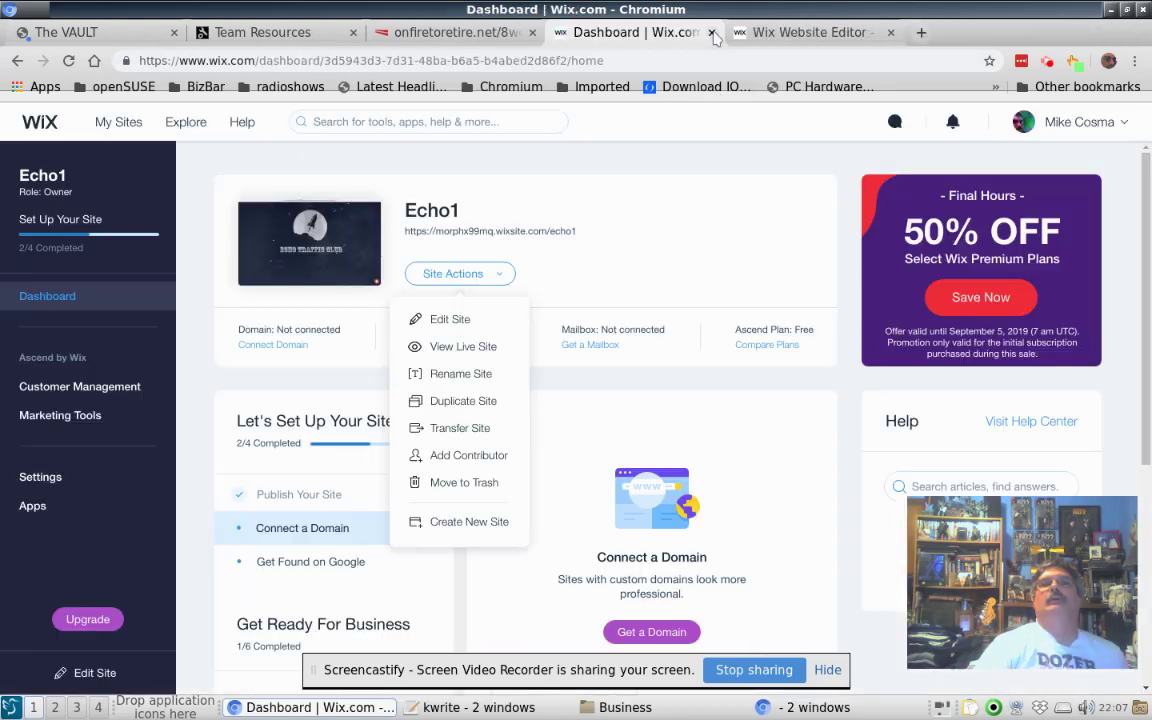
click(792, 38)
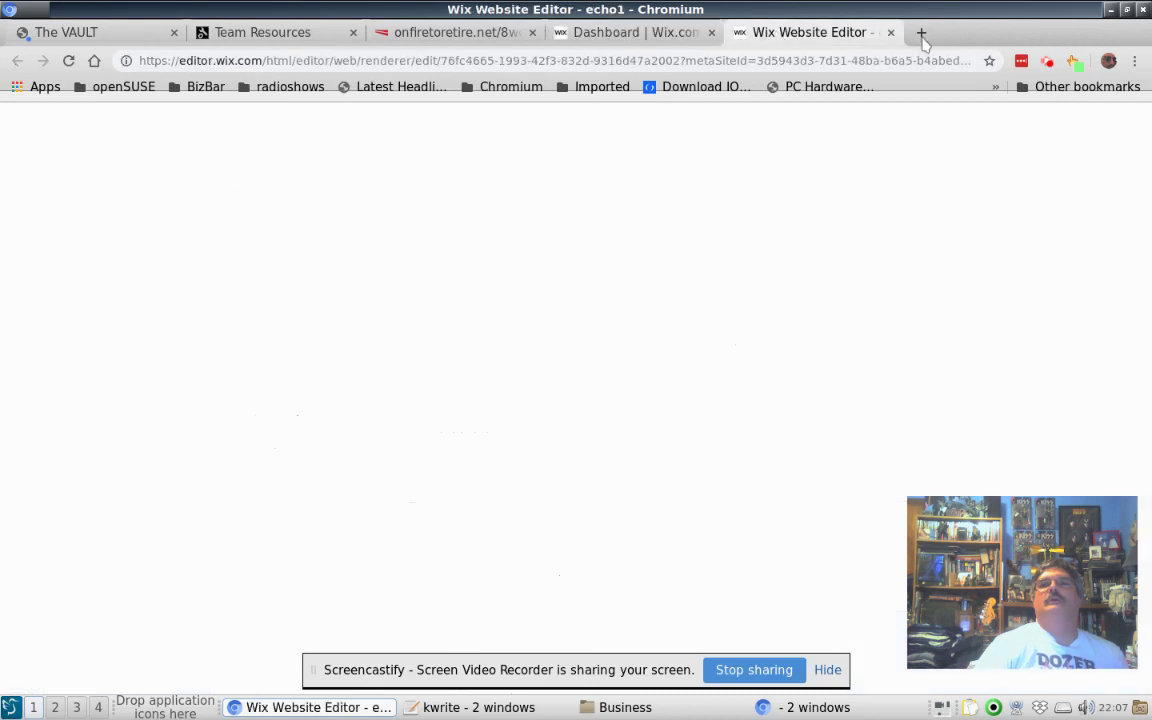
click(921, 34)
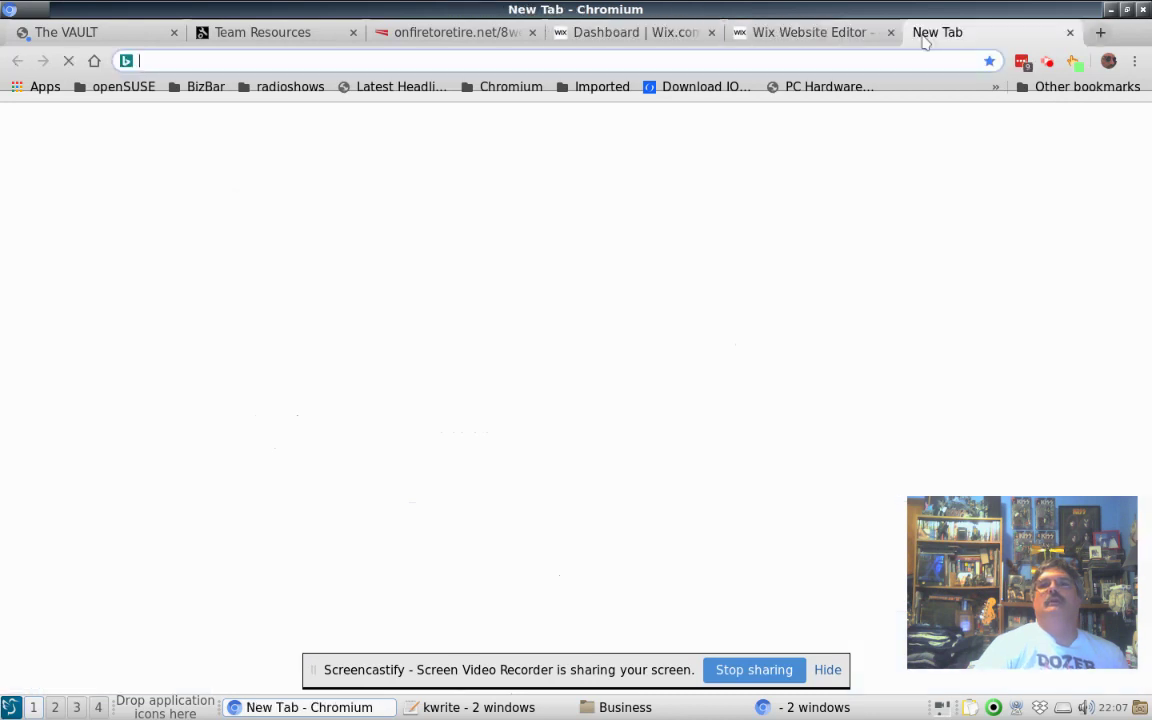
click(836, 36)
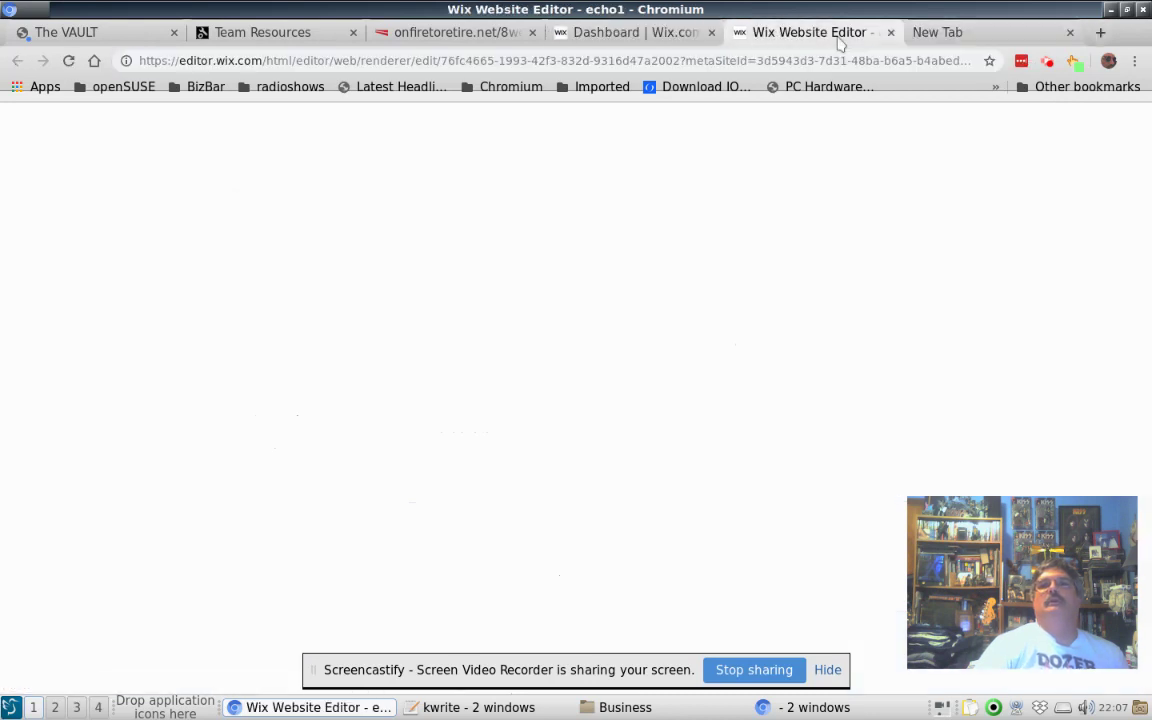
Minimize the browser and text editor windows and launch the GNU Image Manipulation Program
click(1112, 11)
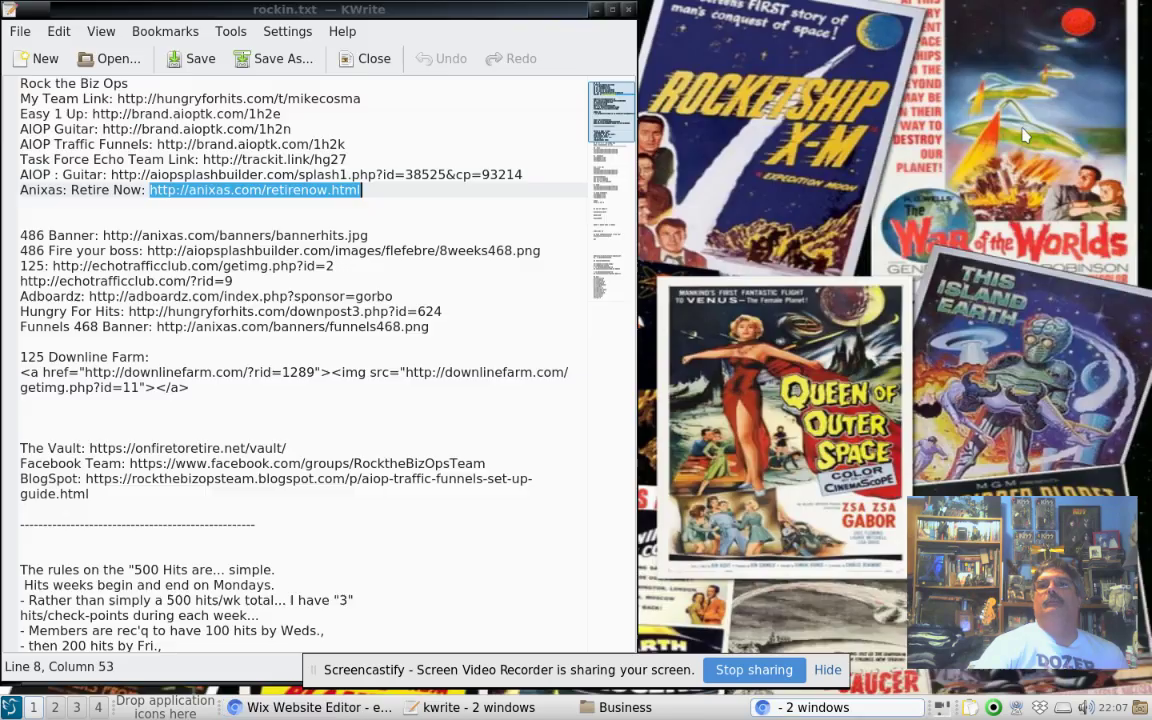
click(596, 10)
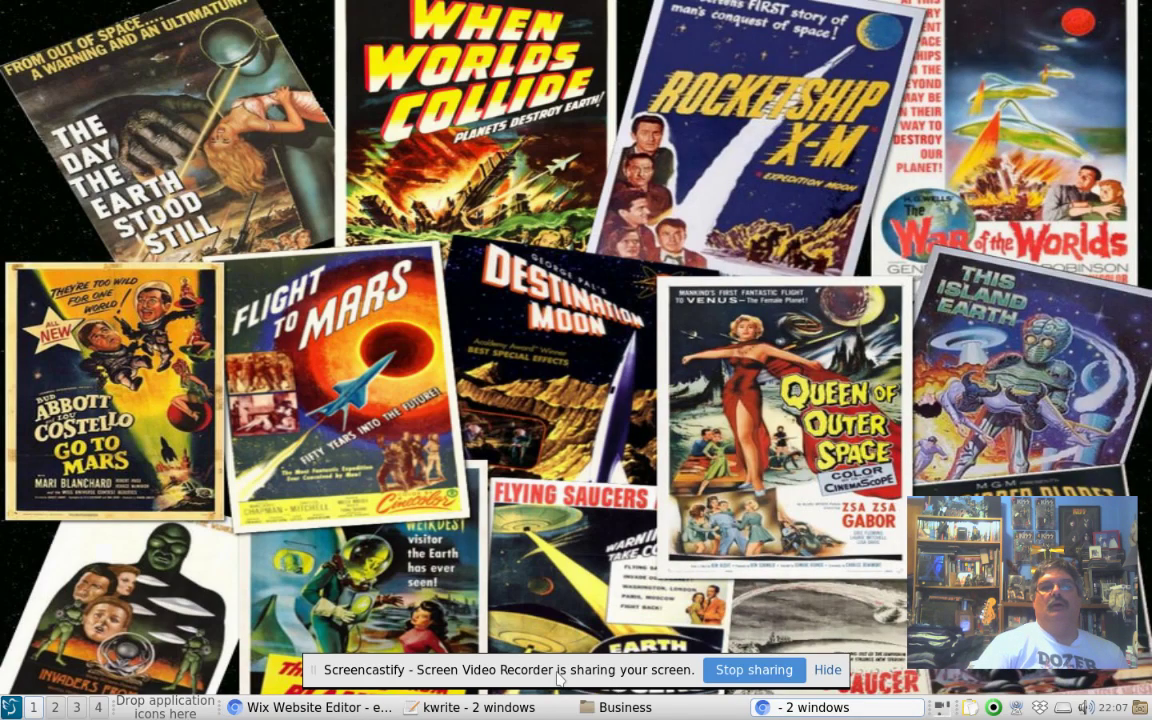
click(11, 705)
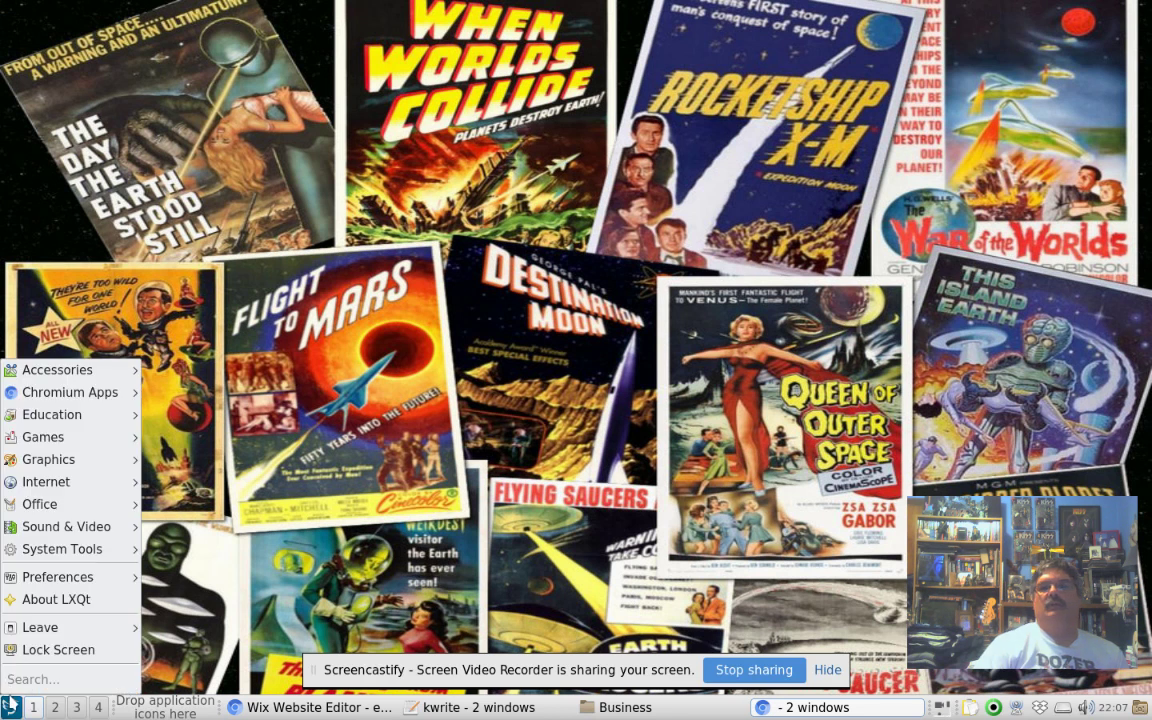
mouse_move(86, 488)
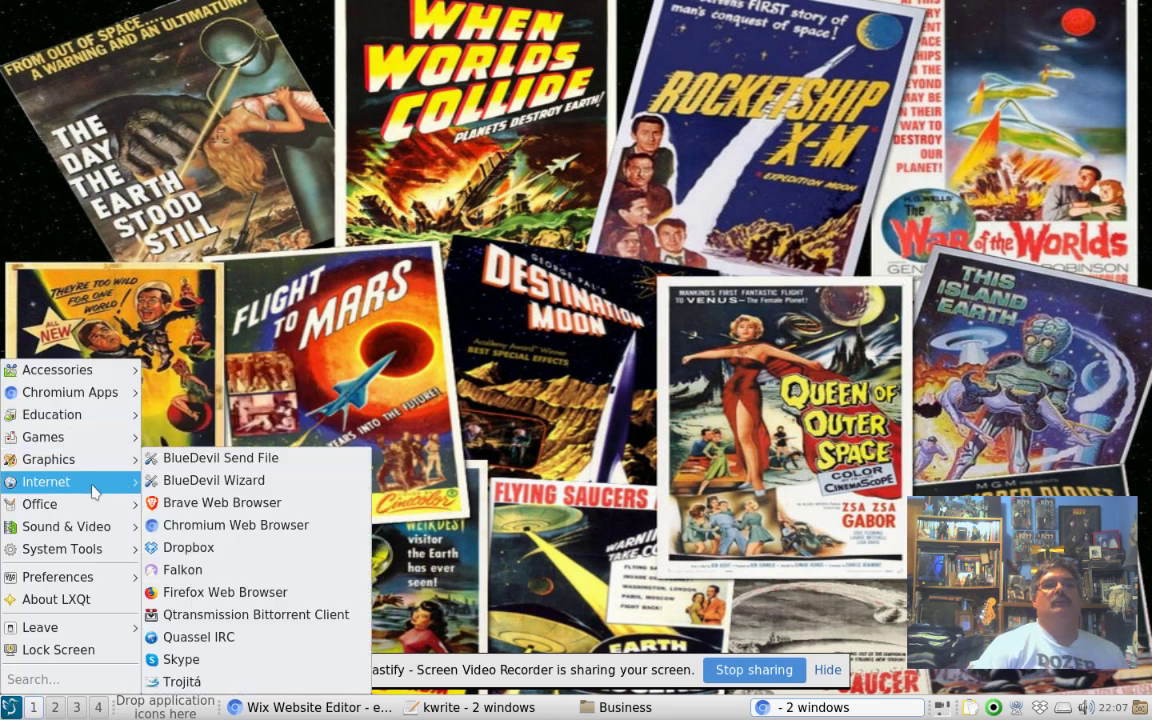
mouse_move(103, 463)
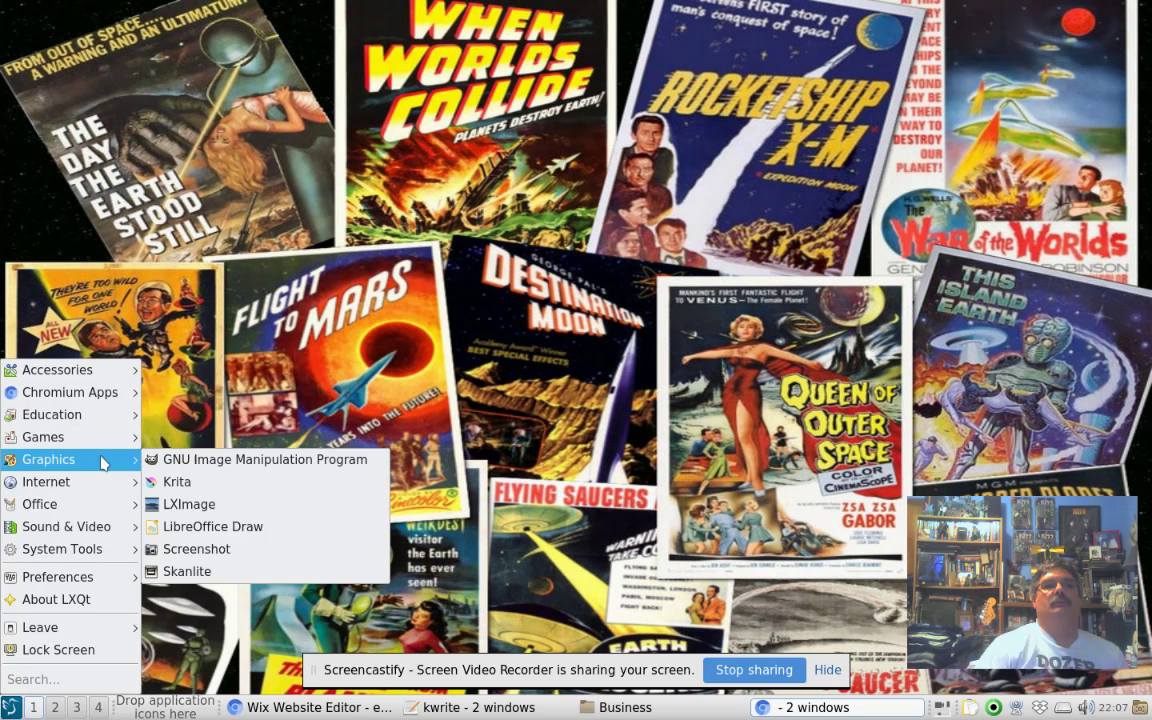
click(283, 461)
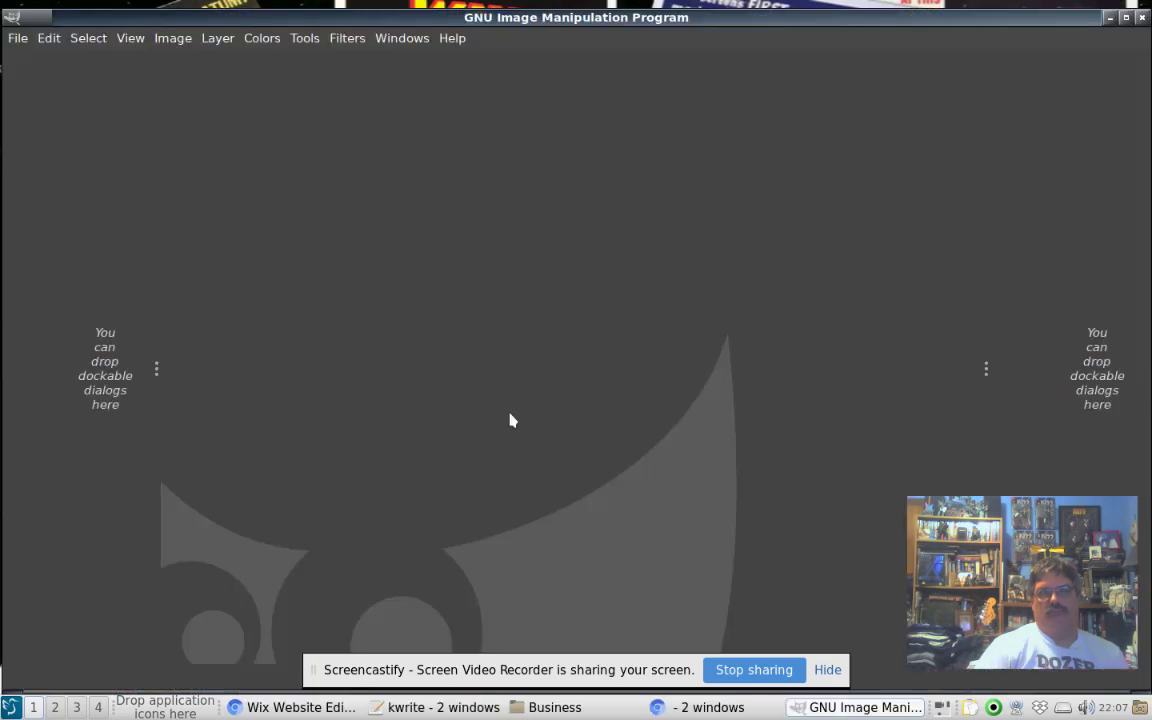
Open blue-ocean-sea-5412.jpg and convert it to the GIMP built-in sRGB working space
click(18, 40)
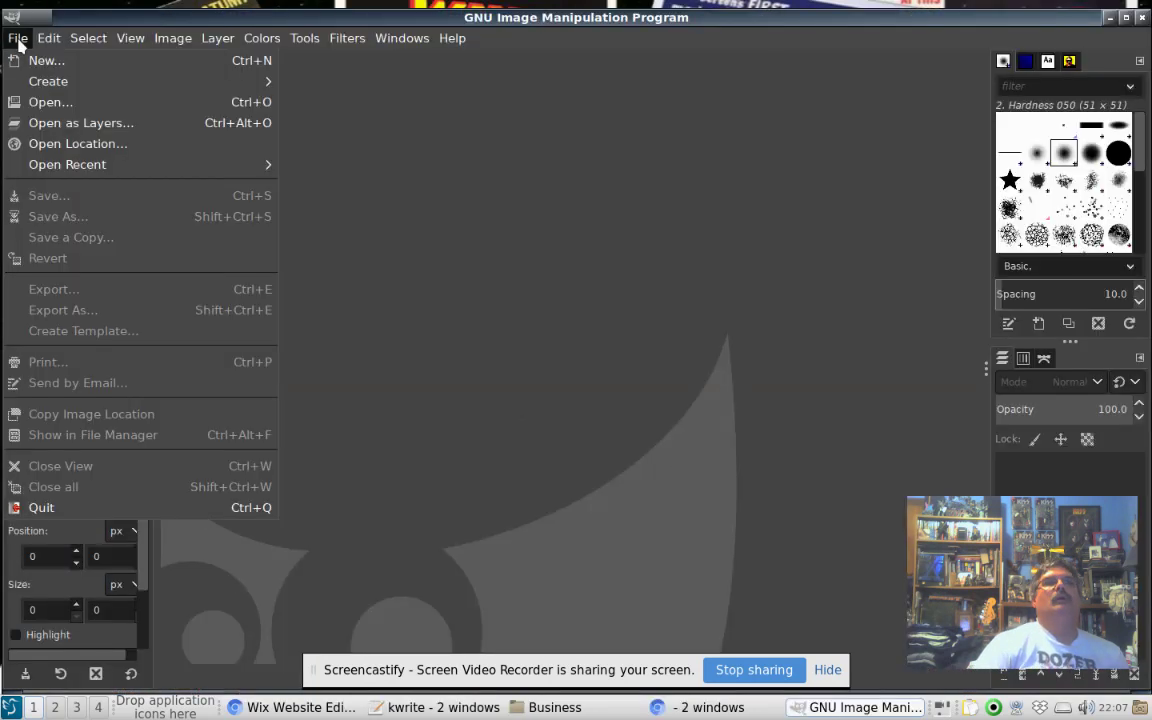
click(61, 104)
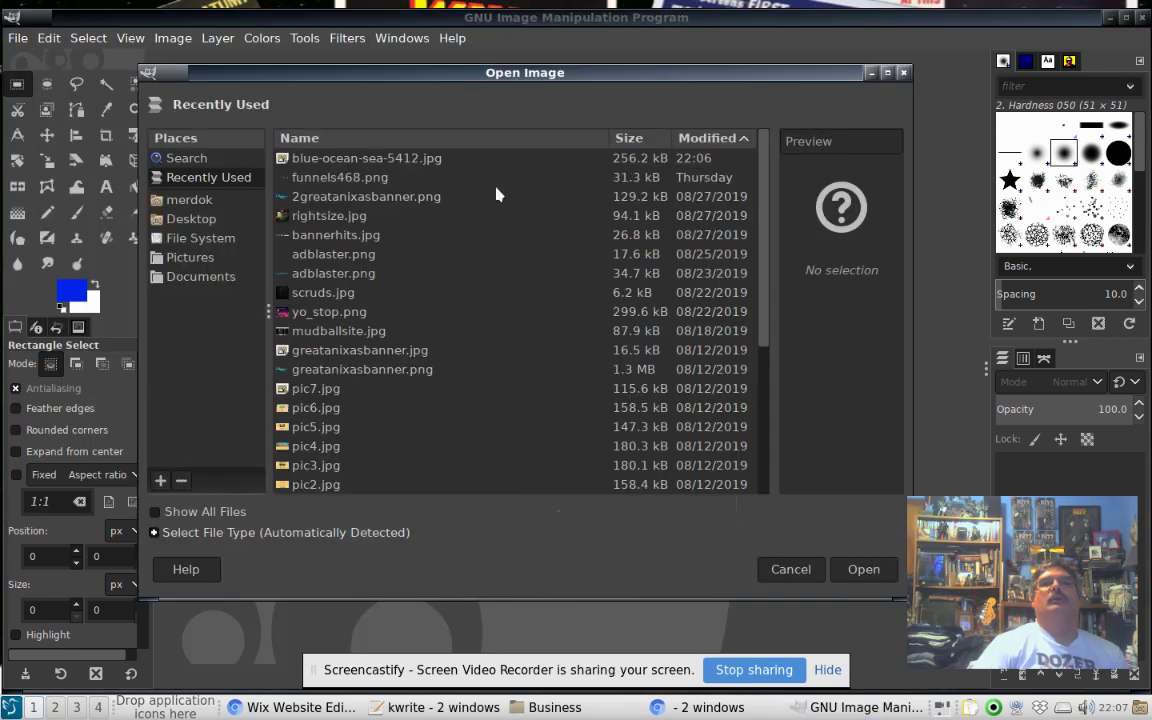
click(393, 158)
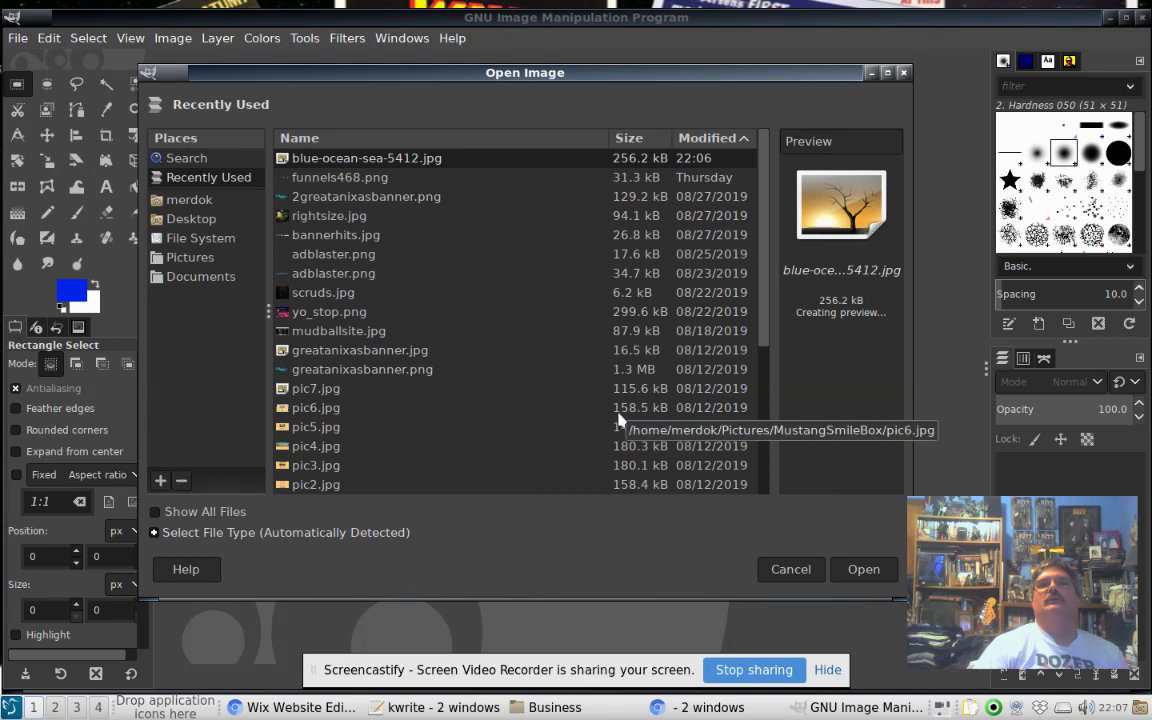
click(876, 572)
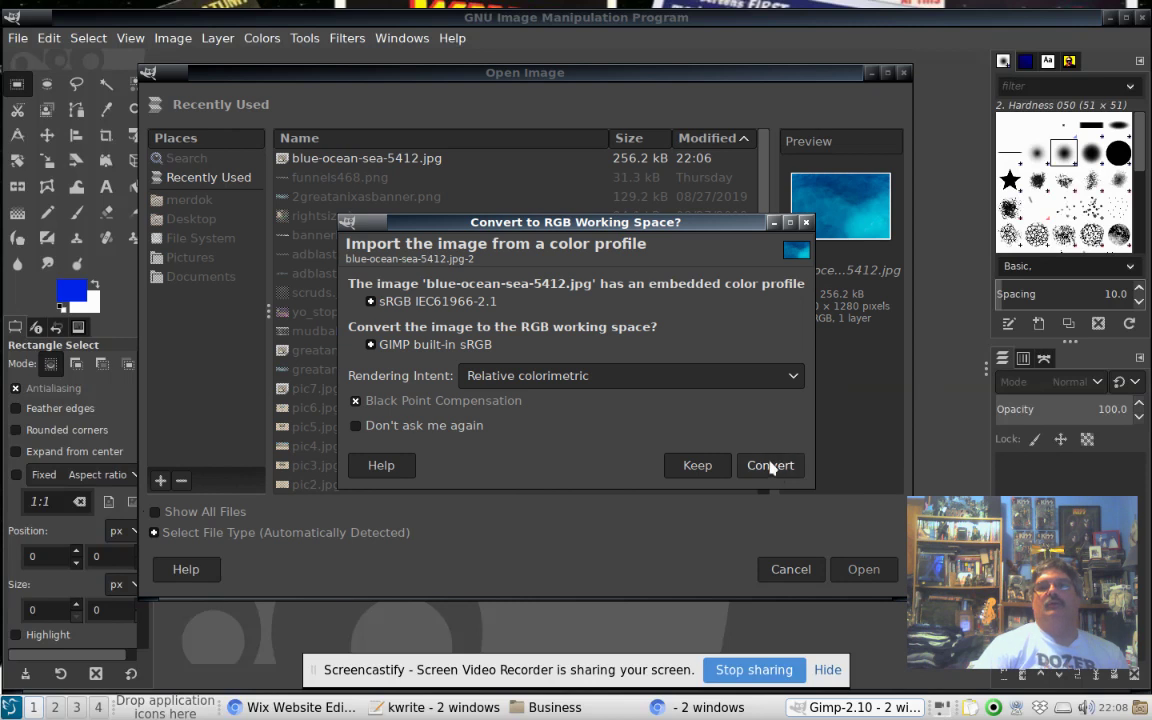
click(770, 466)
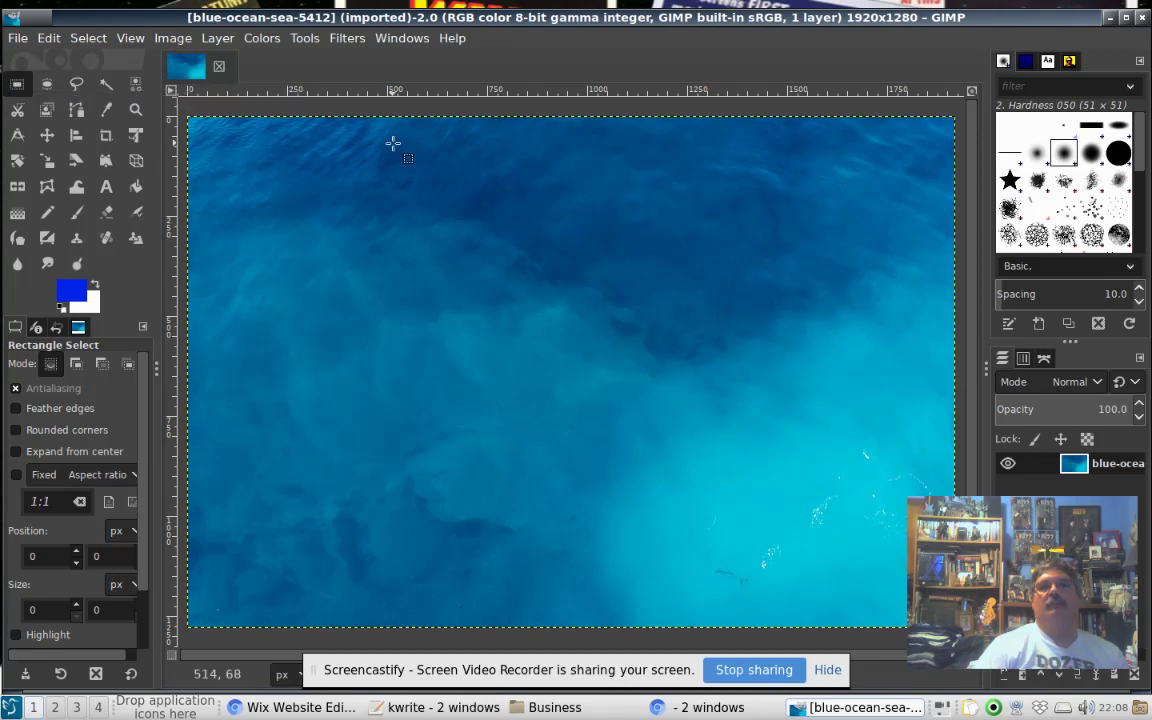
Crop the image to a wide rectangle of about 1270 × 194 px in the dark water near its upper edge
drag(349, 153, 857, 230)
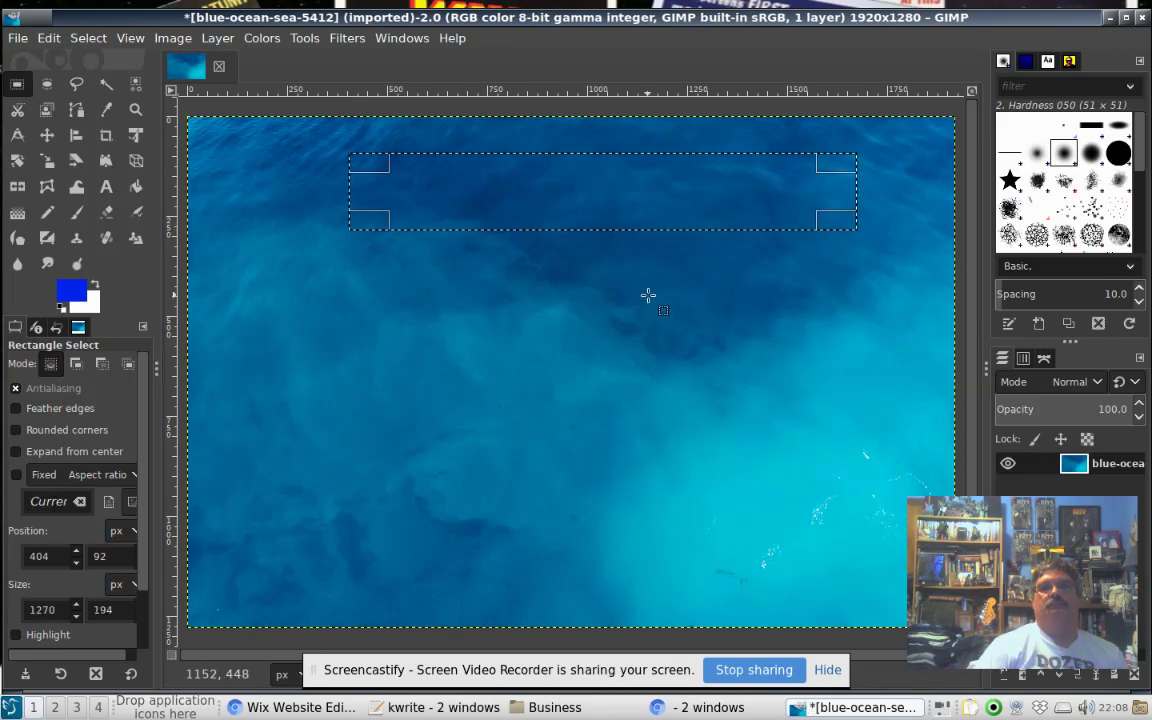
click(173, 40)
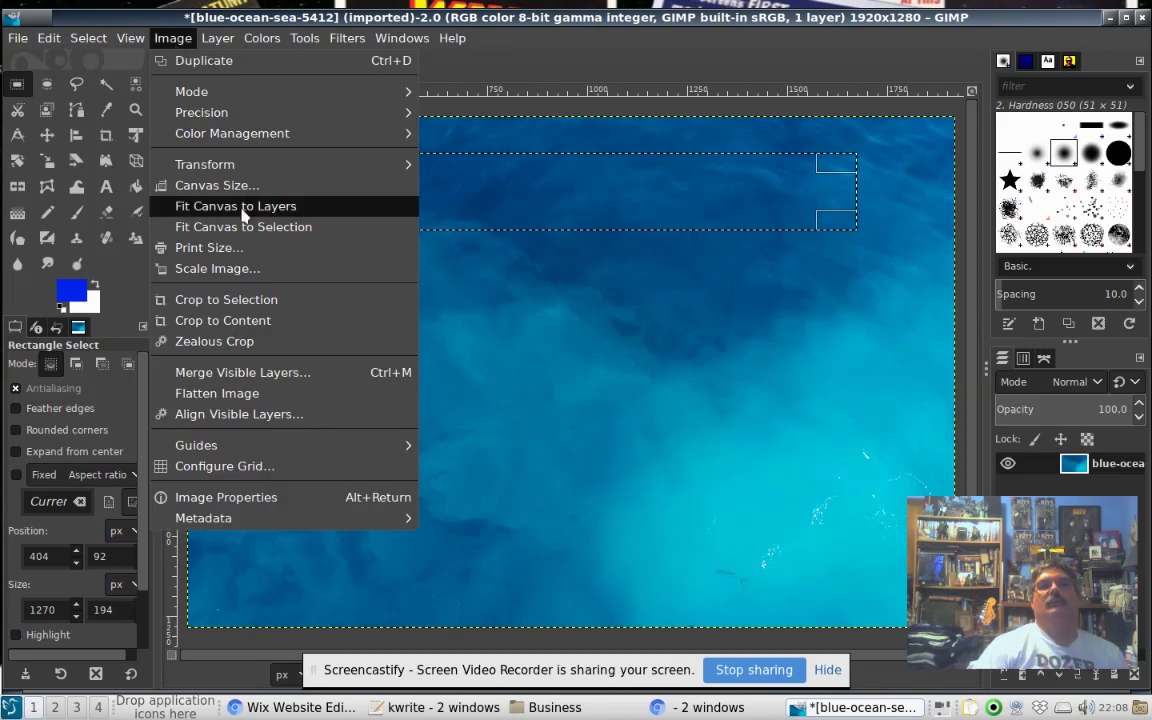
click(226, 300)
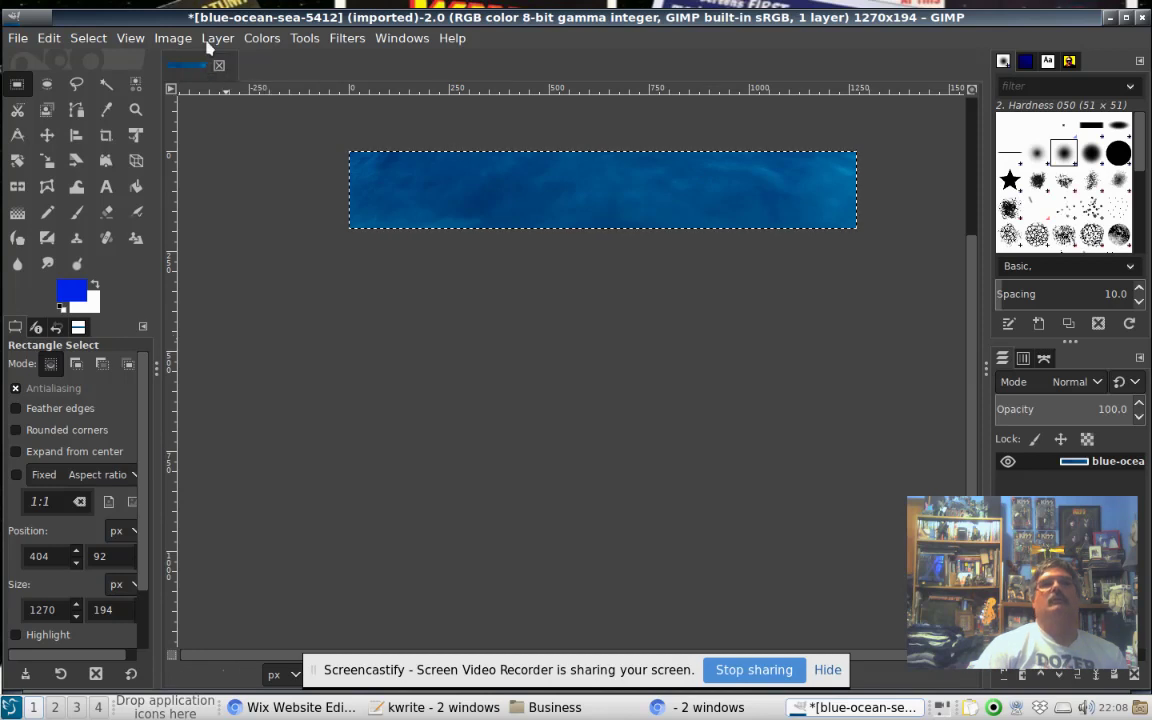
Scale the cropped image to 468 × 60 px with the width and height unlinked
click(172, 39)
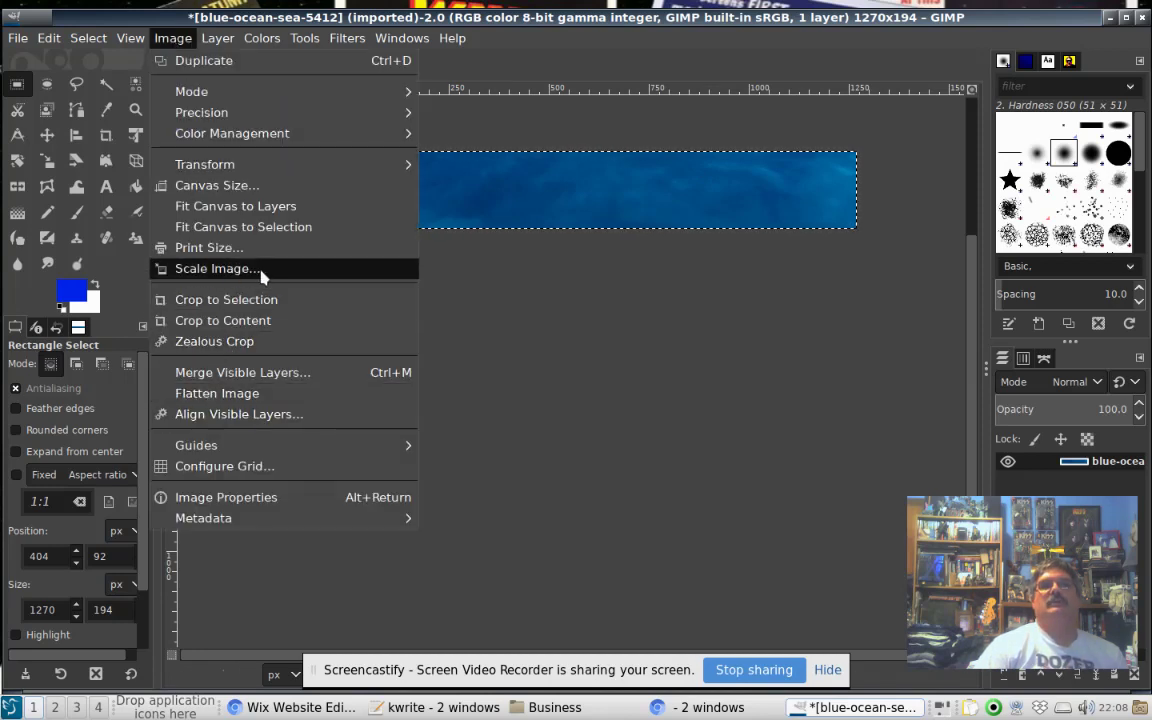
click(216, 268)
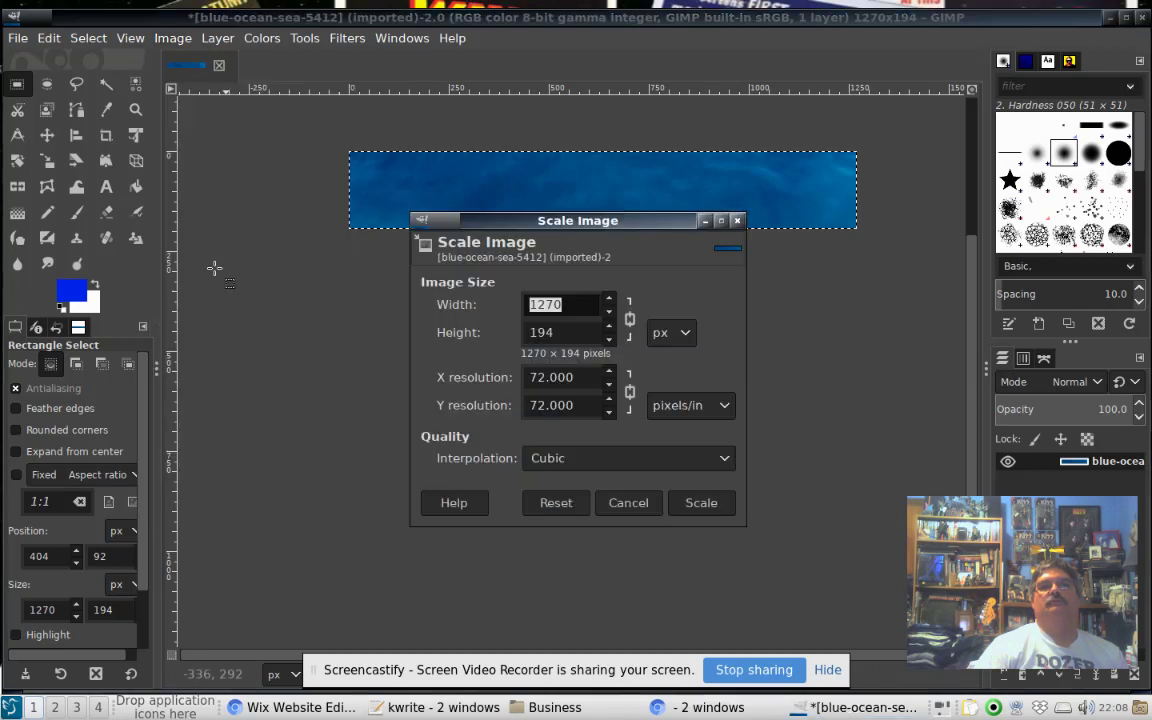
click(629, 320)
double_click(569, 306)
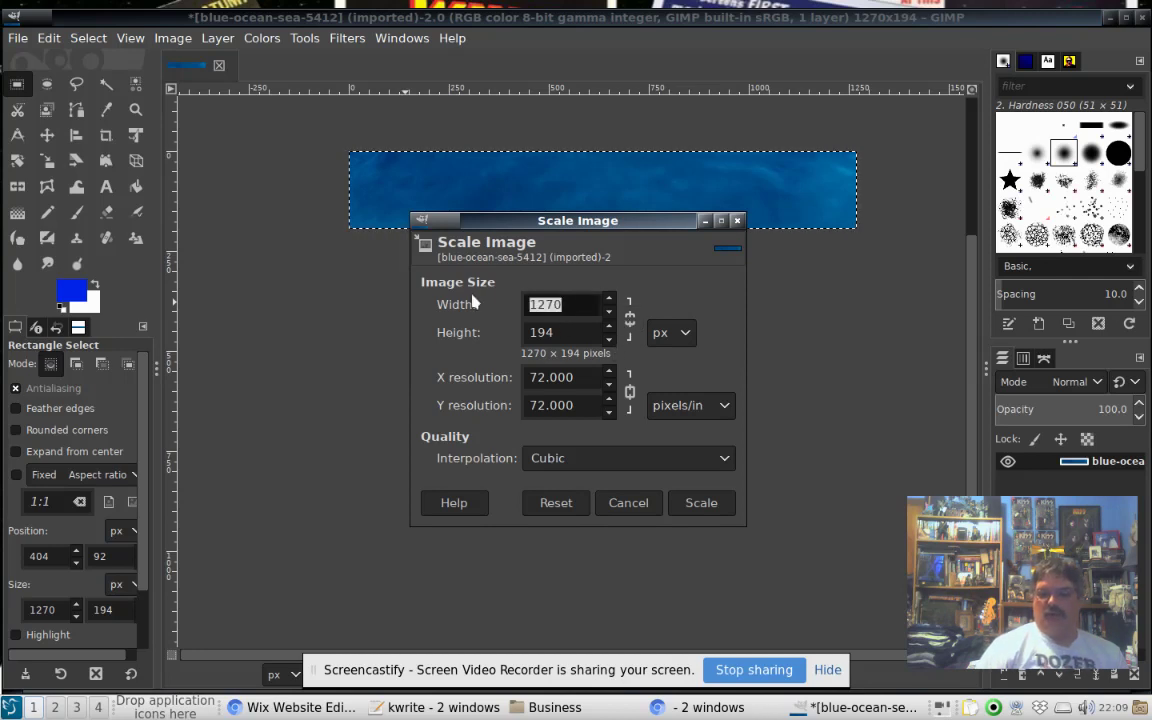
text(468)
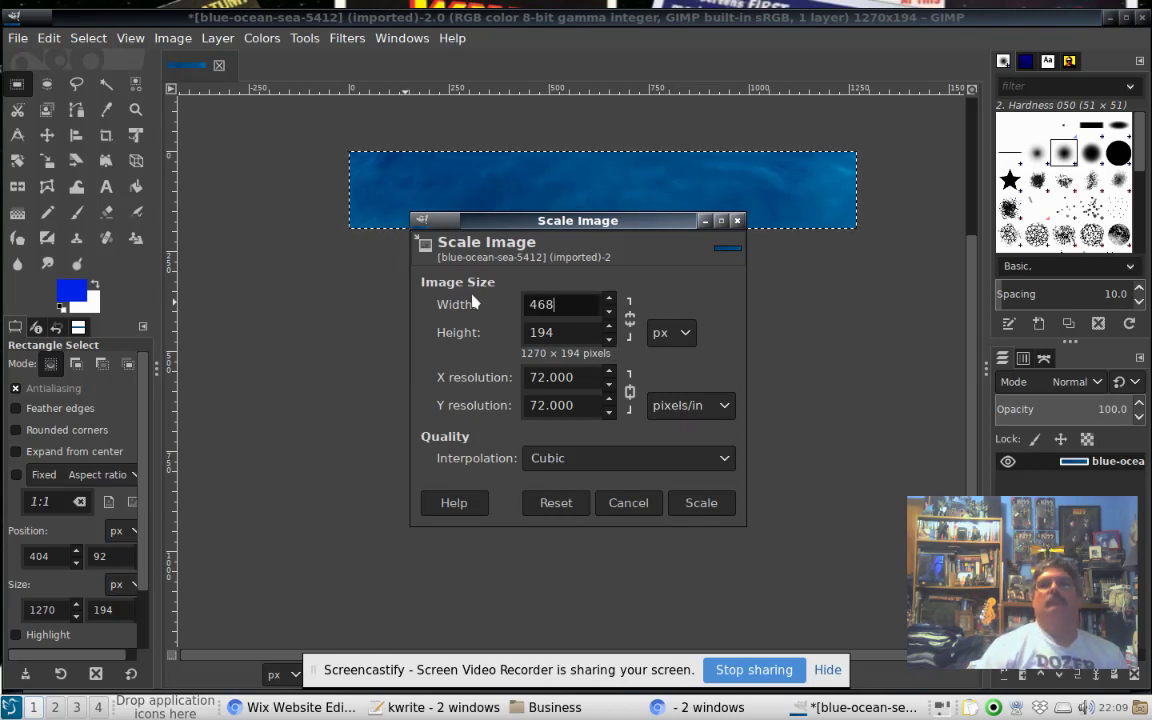
key(Tab)
text(60)
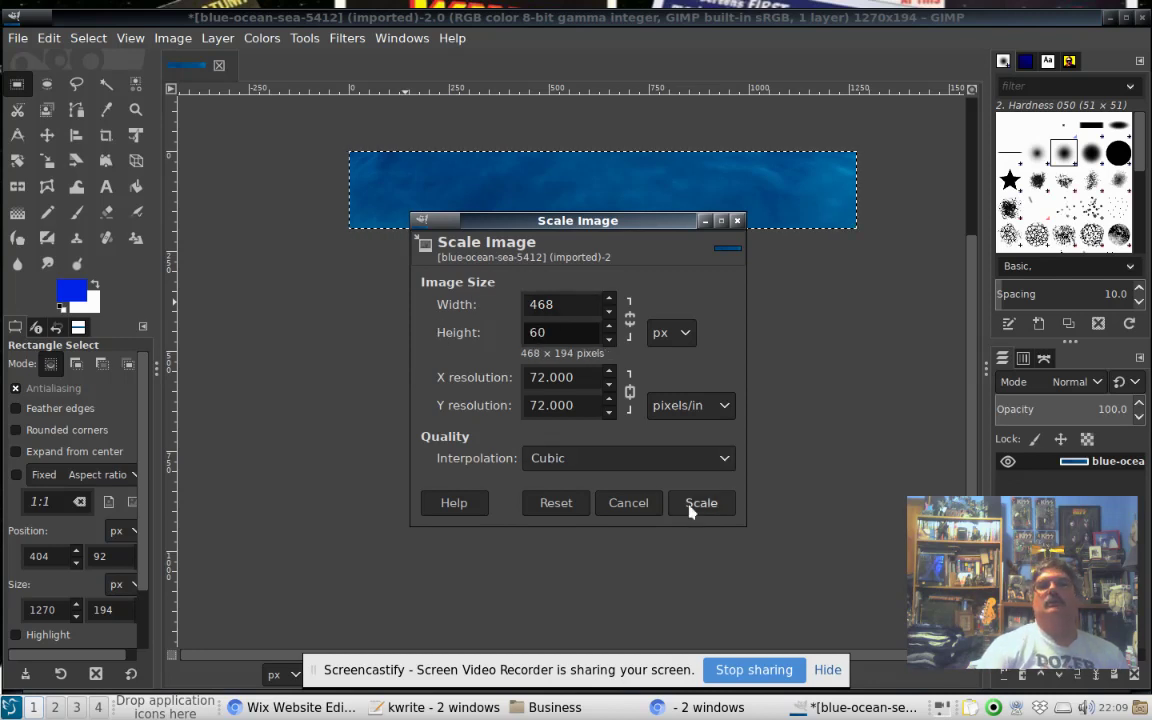
click(697, 506)
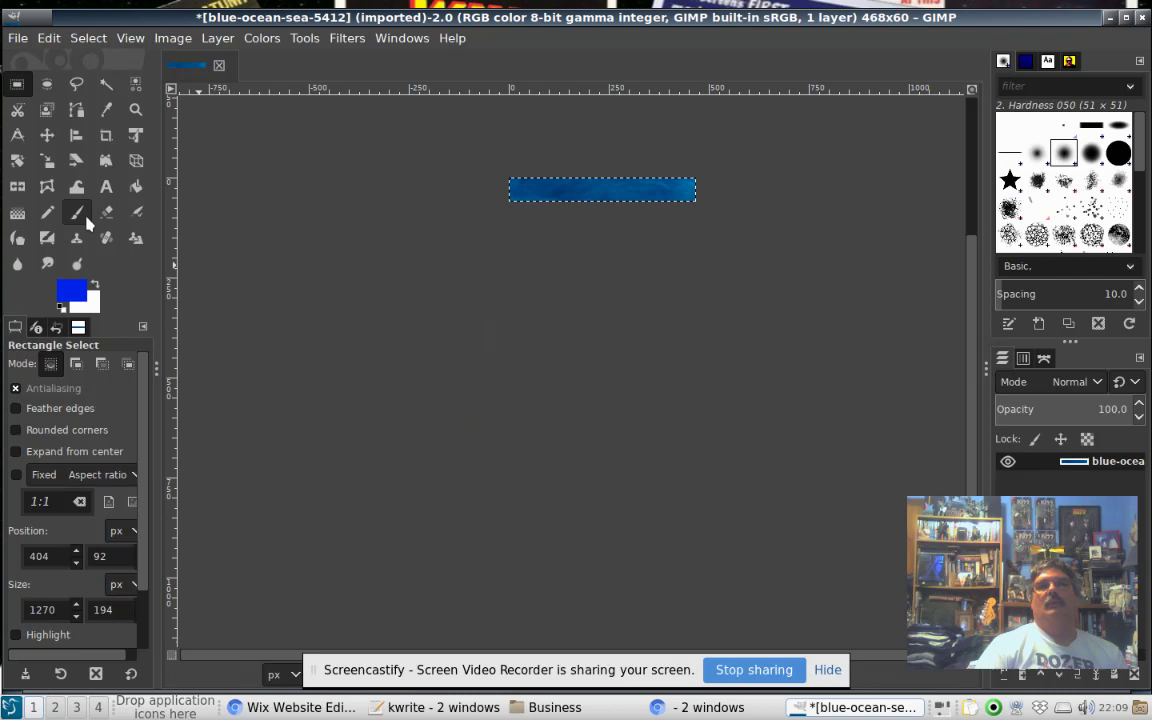
Set the Text tool's color to the yellow d8eb00
click(170, 40)
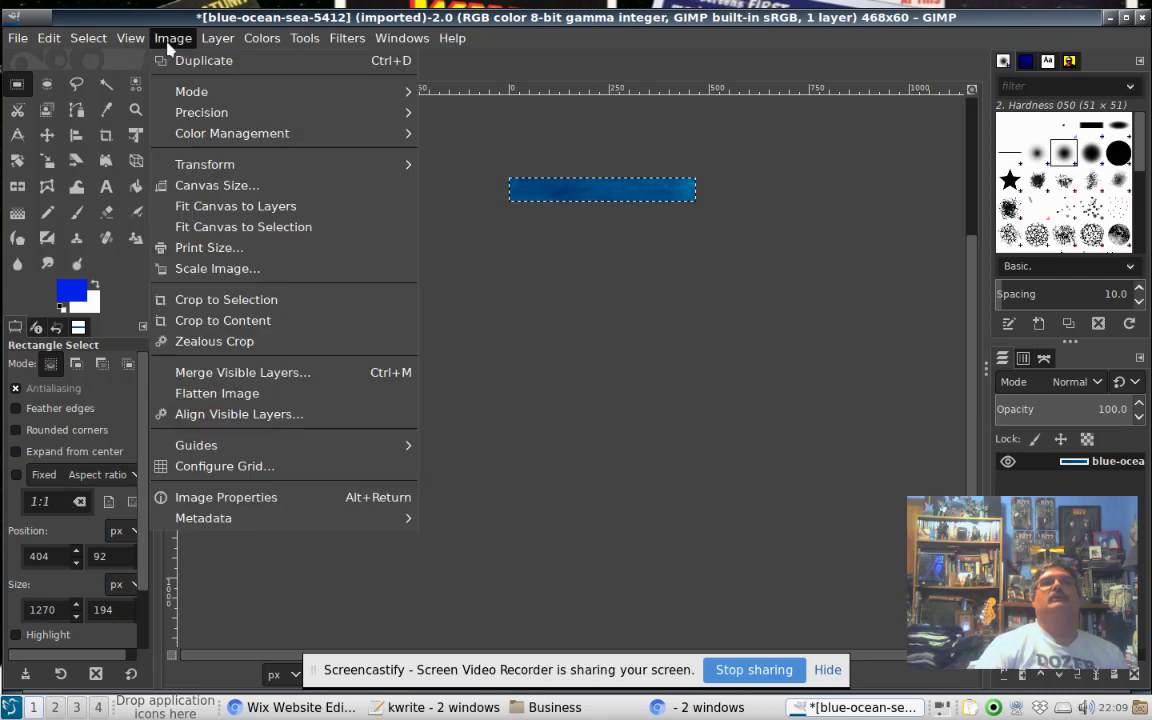
mouse_move(129, 41)
mouse_move(207, 105)
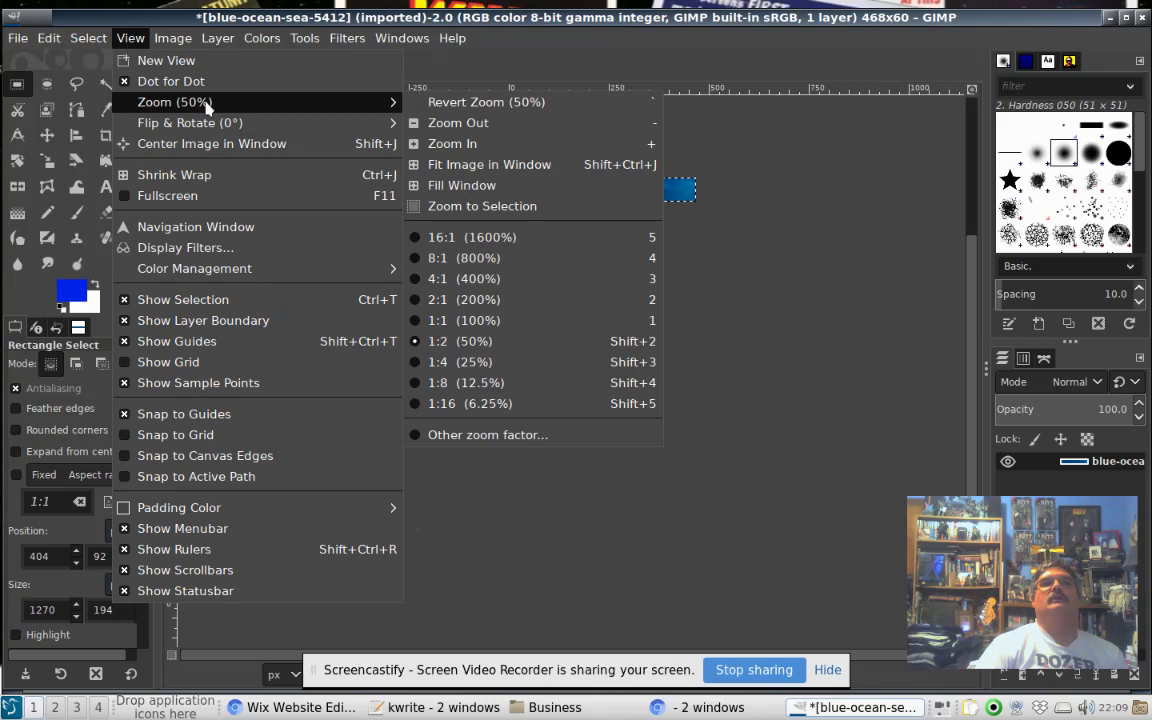
click(495, 325)
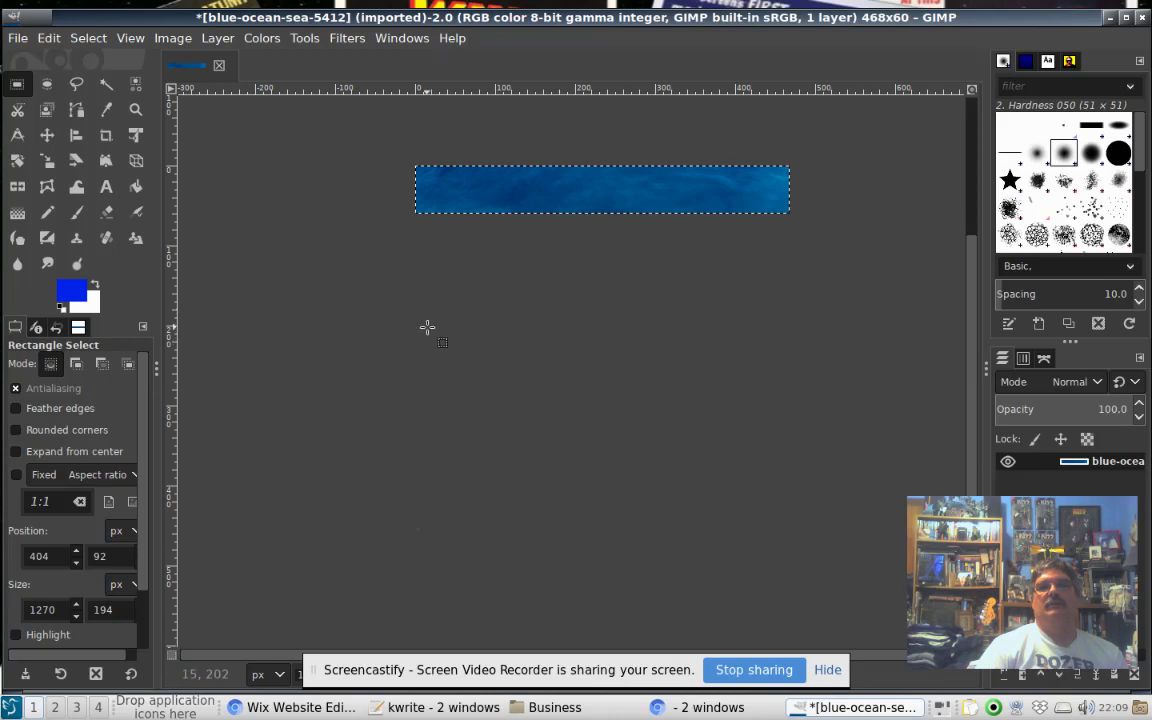
click(106, 187)
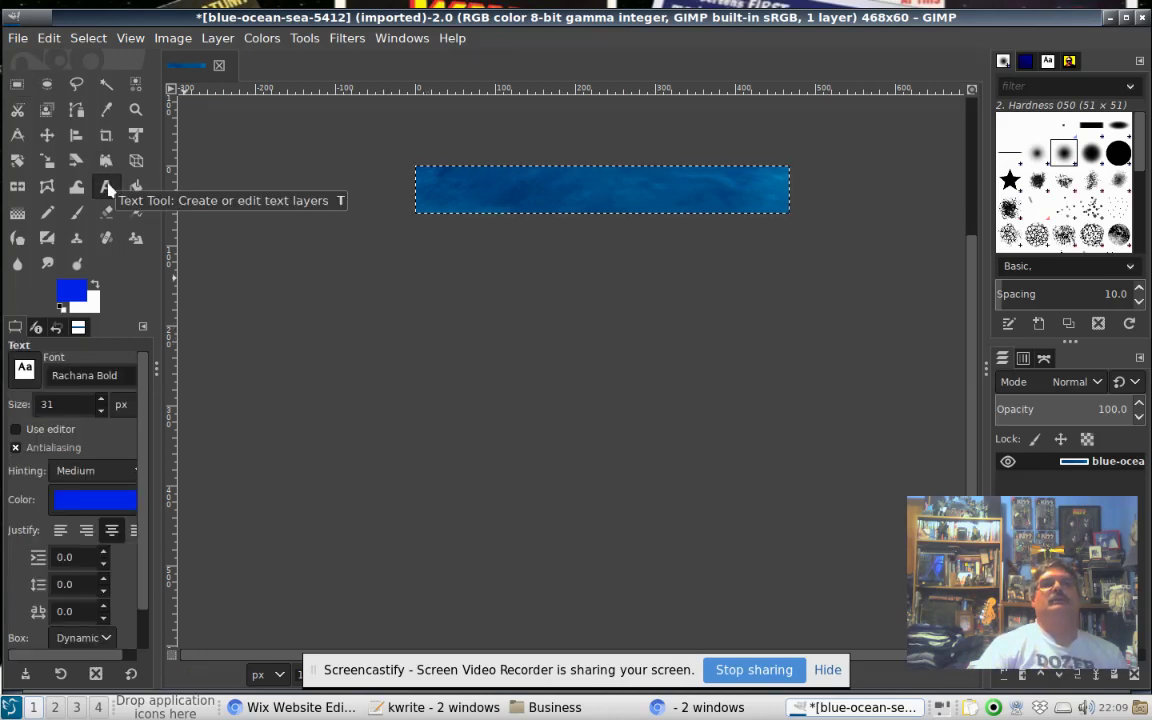
click(109, 510)
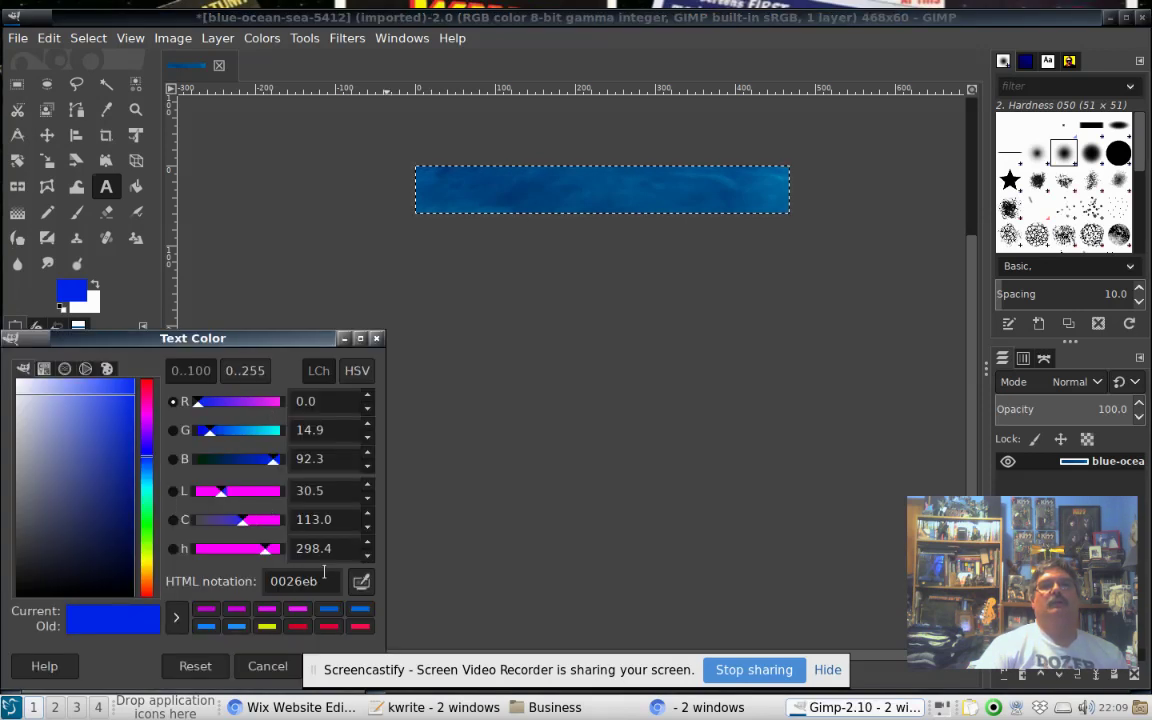
click(147, 563)
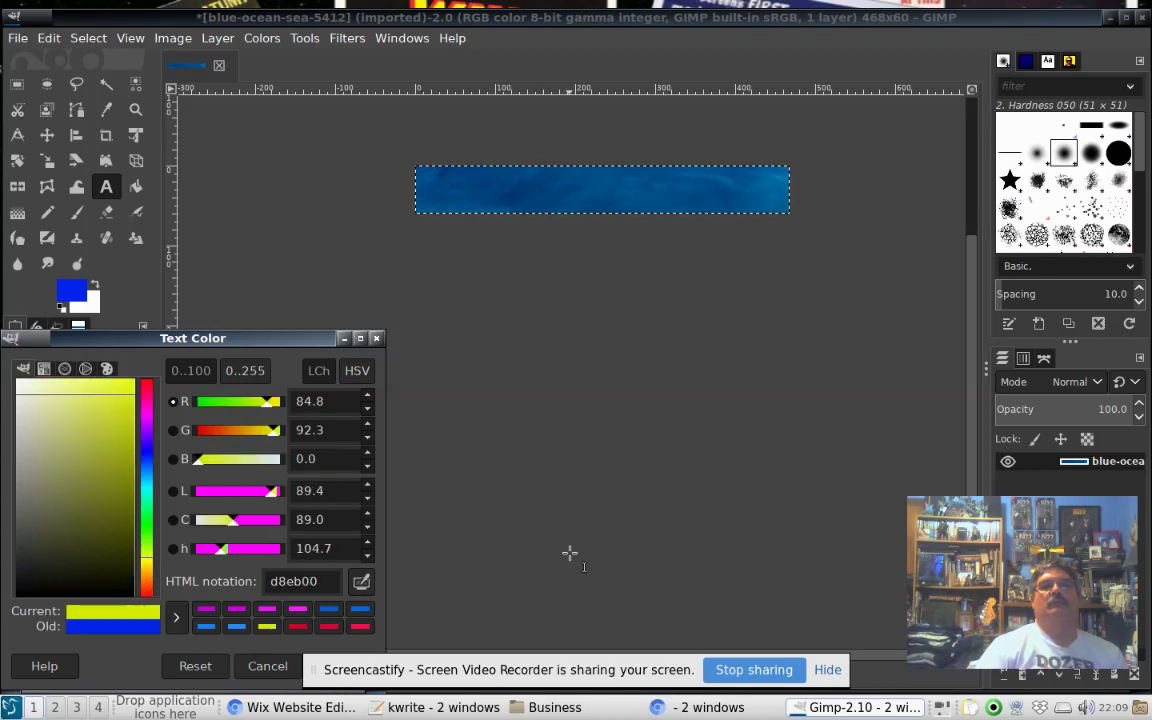
drag(291, 343, 297, 310)
click(358, 630)
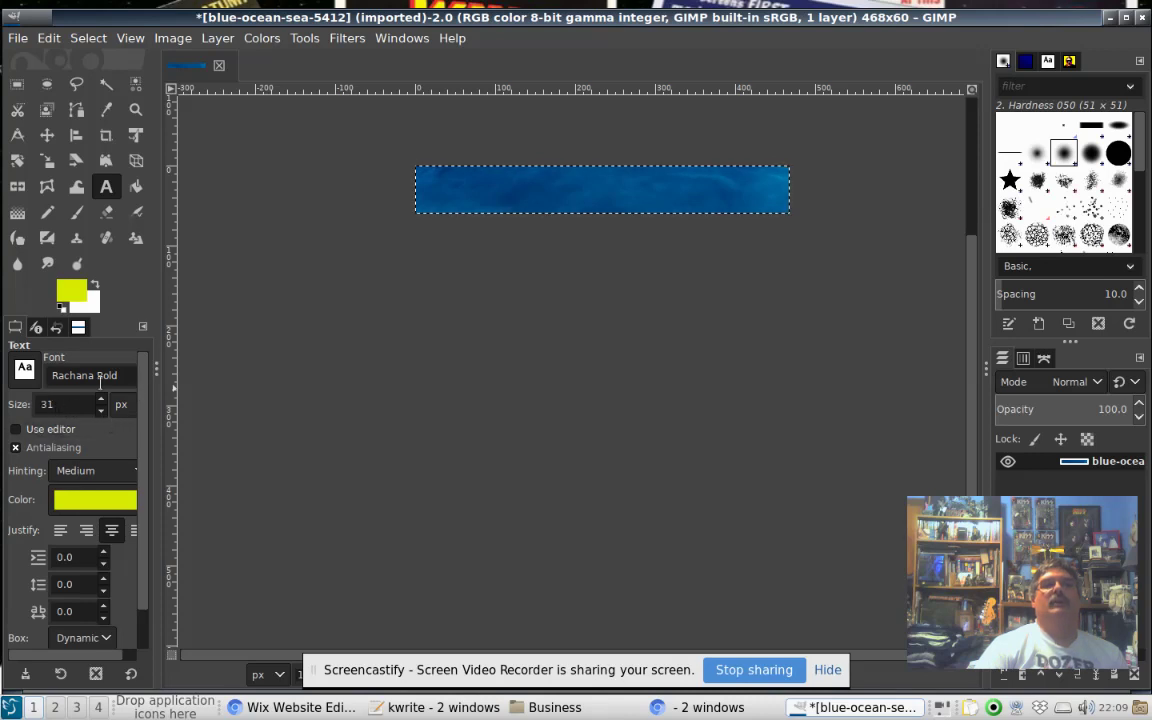
Set the Text tool's font to Sans-serif Bold
click(26, 370)
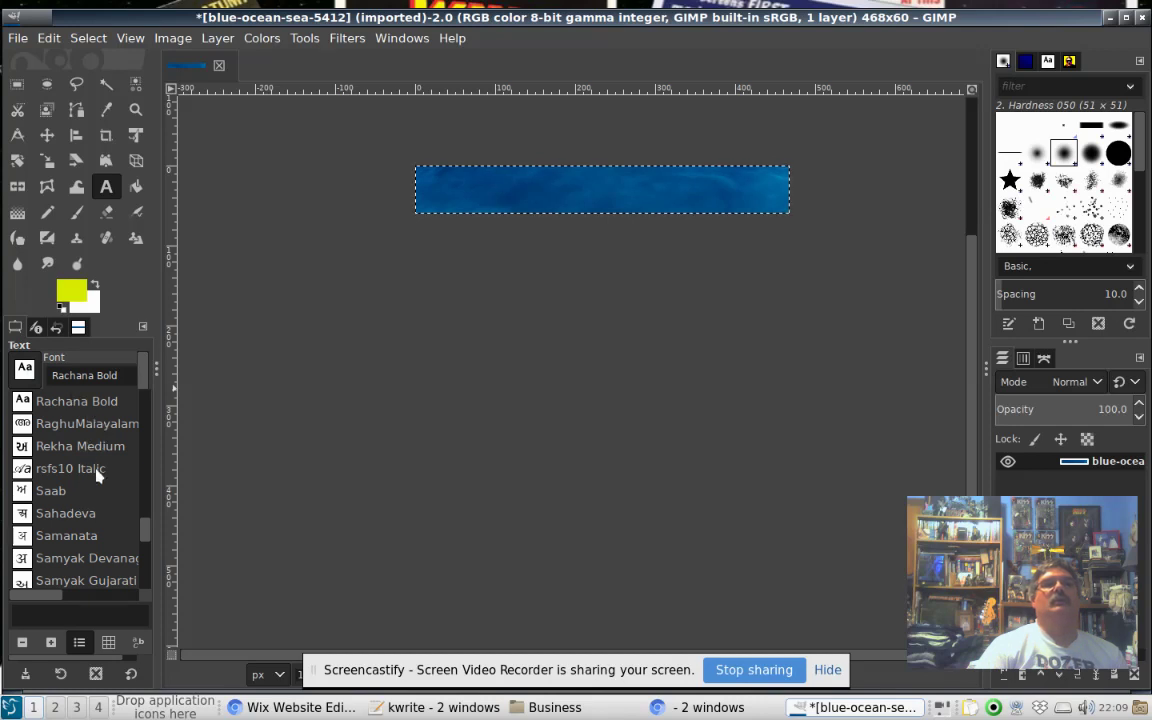
scroll(97, 470, down, 3)
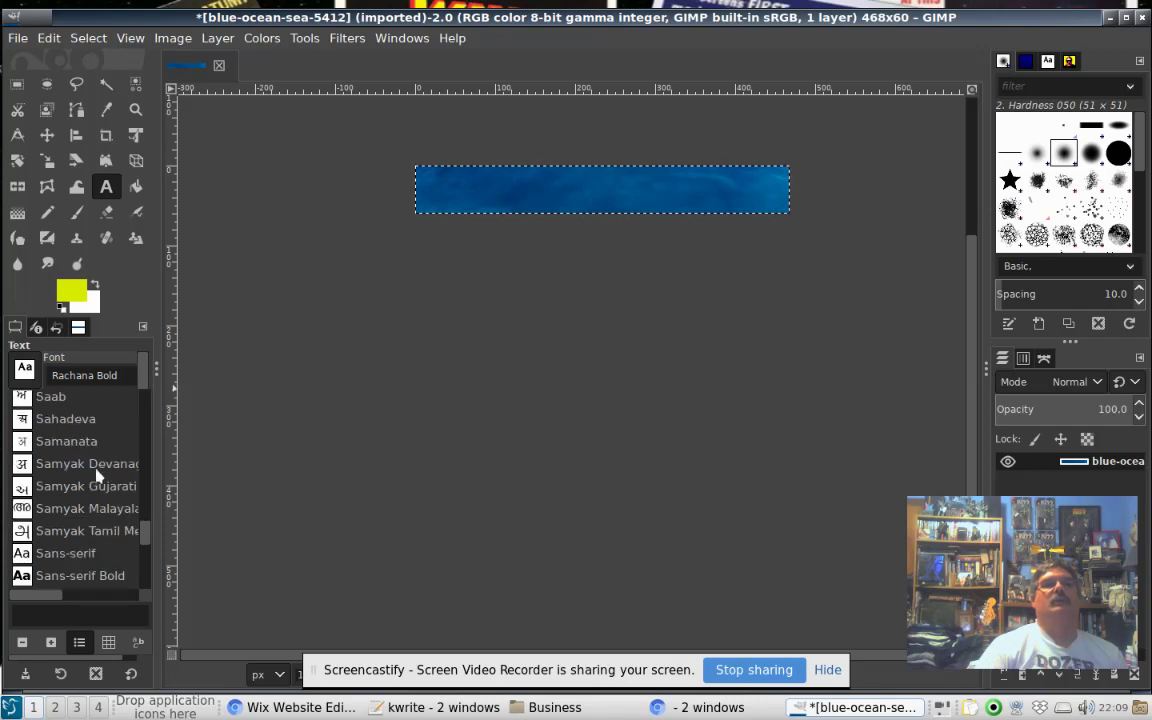
click(22, 577)
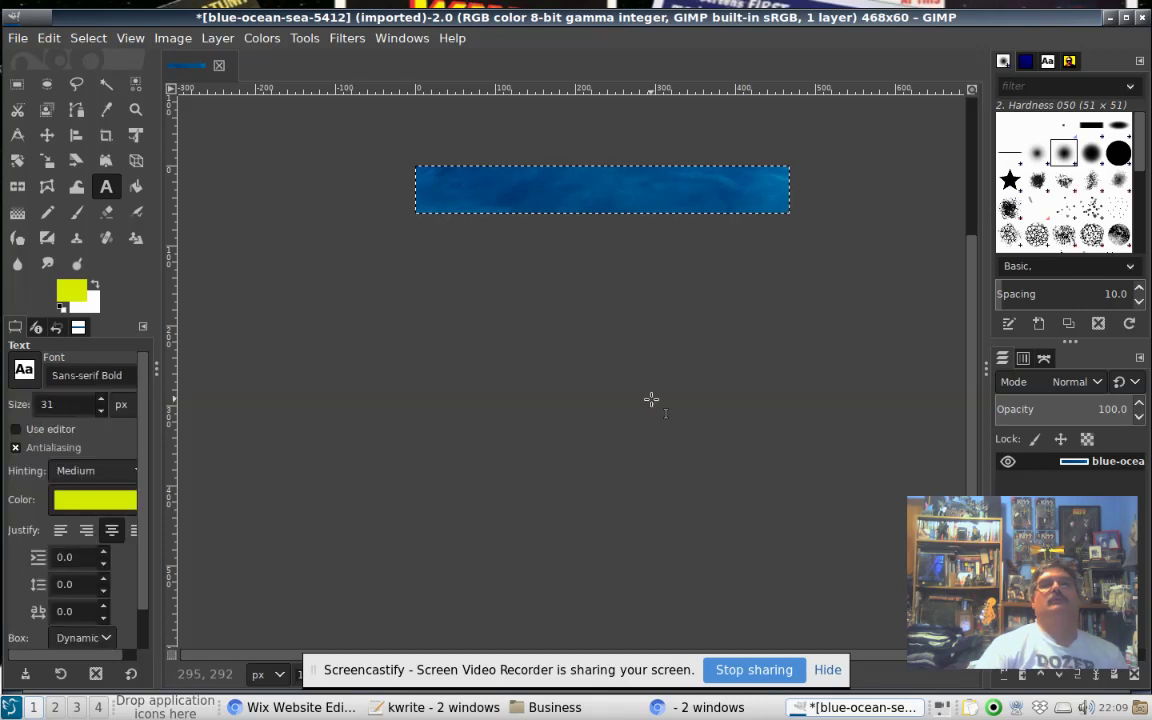
Add the text "Anixas Banner" to the ocean strip and move it to the middle of the banner
click(493, 187)
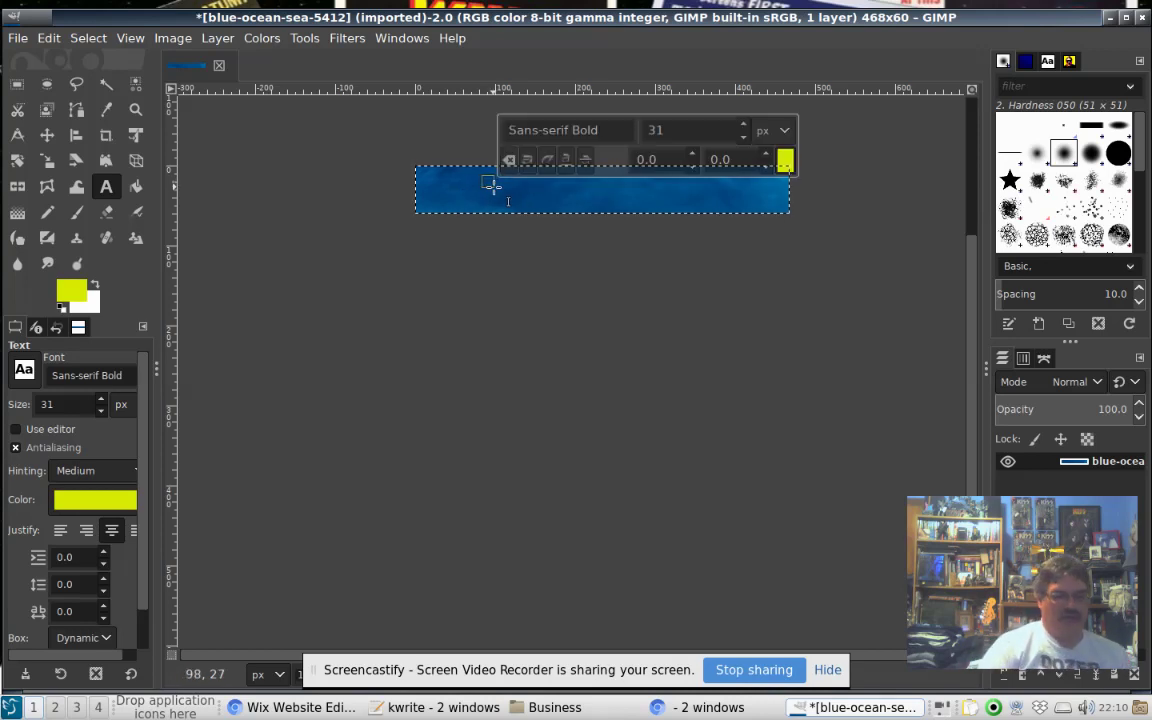
text(Anixas Banner)
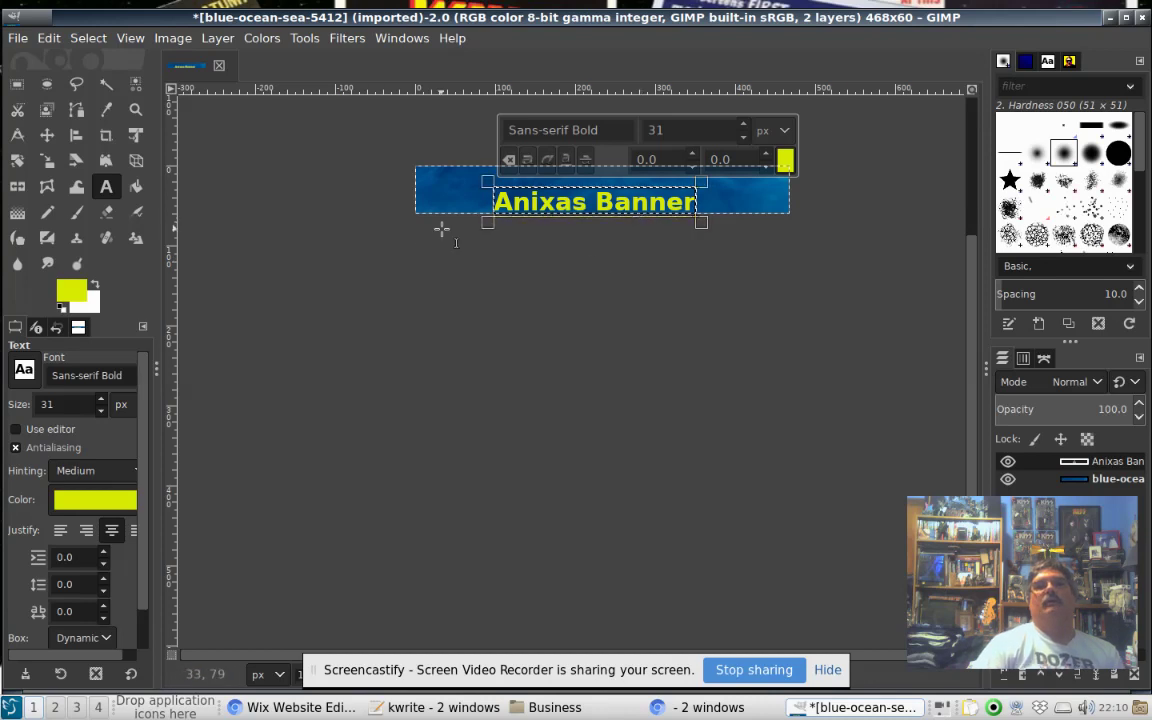
click(47, 136)
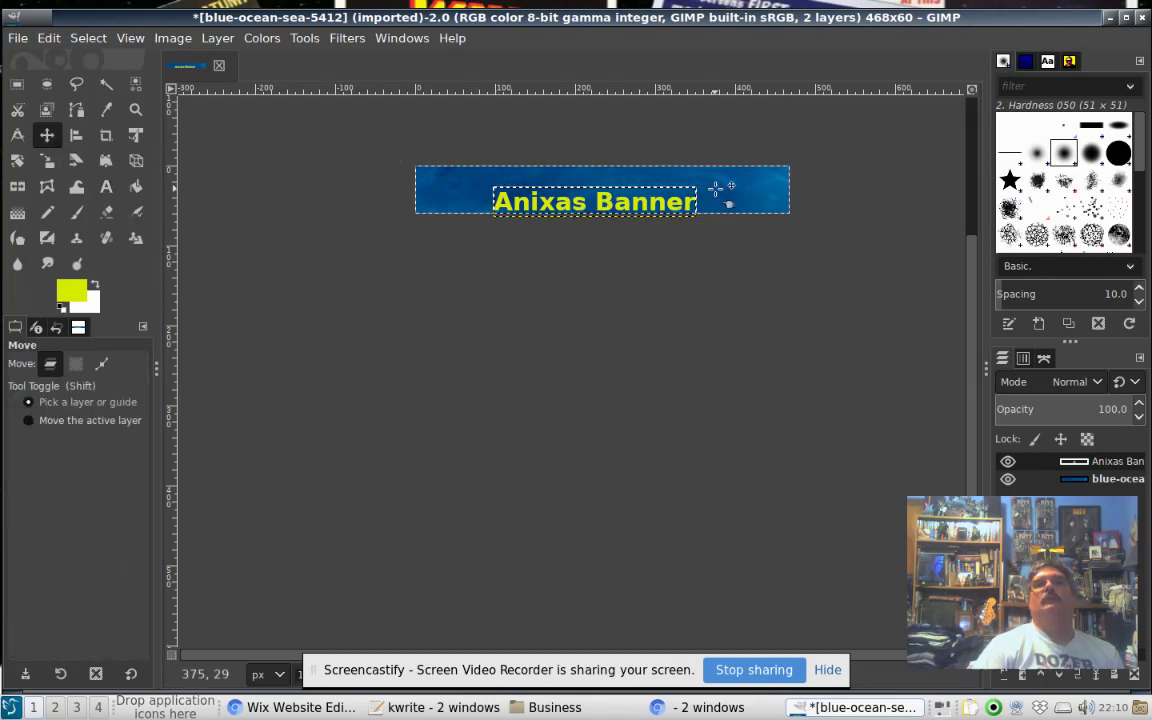
drag(701, 213, 709, 202)
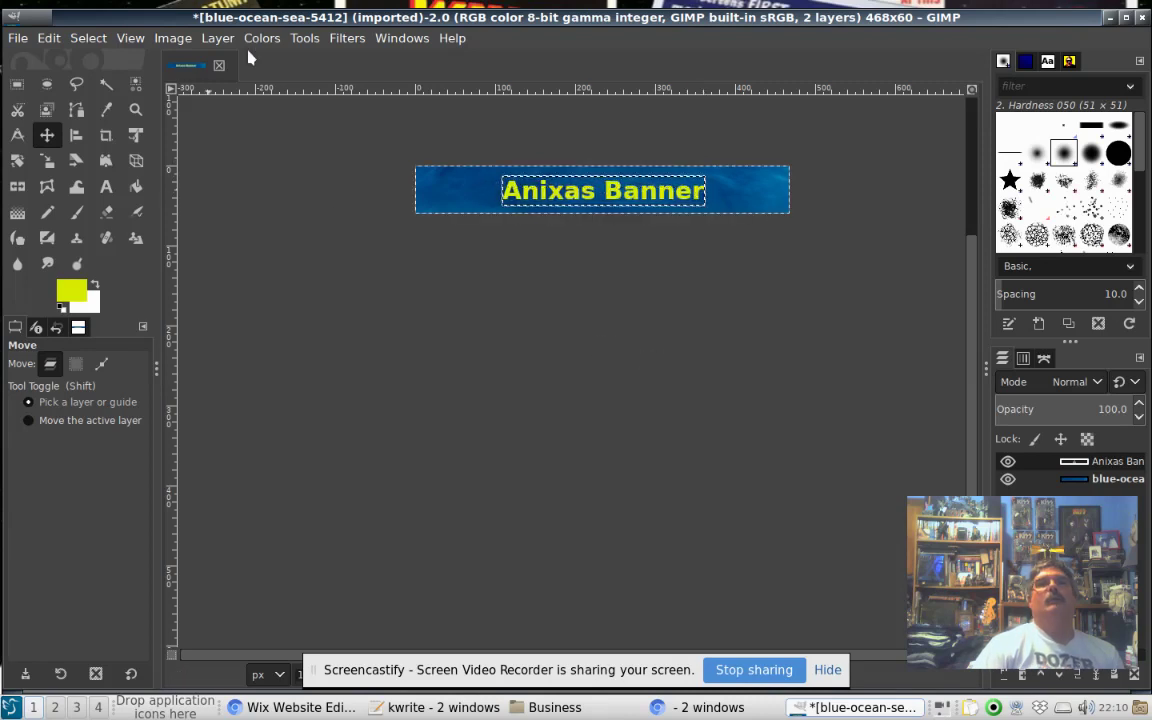
Merge the text layer down onto the ocean background and flatten the image
click(216, 39)
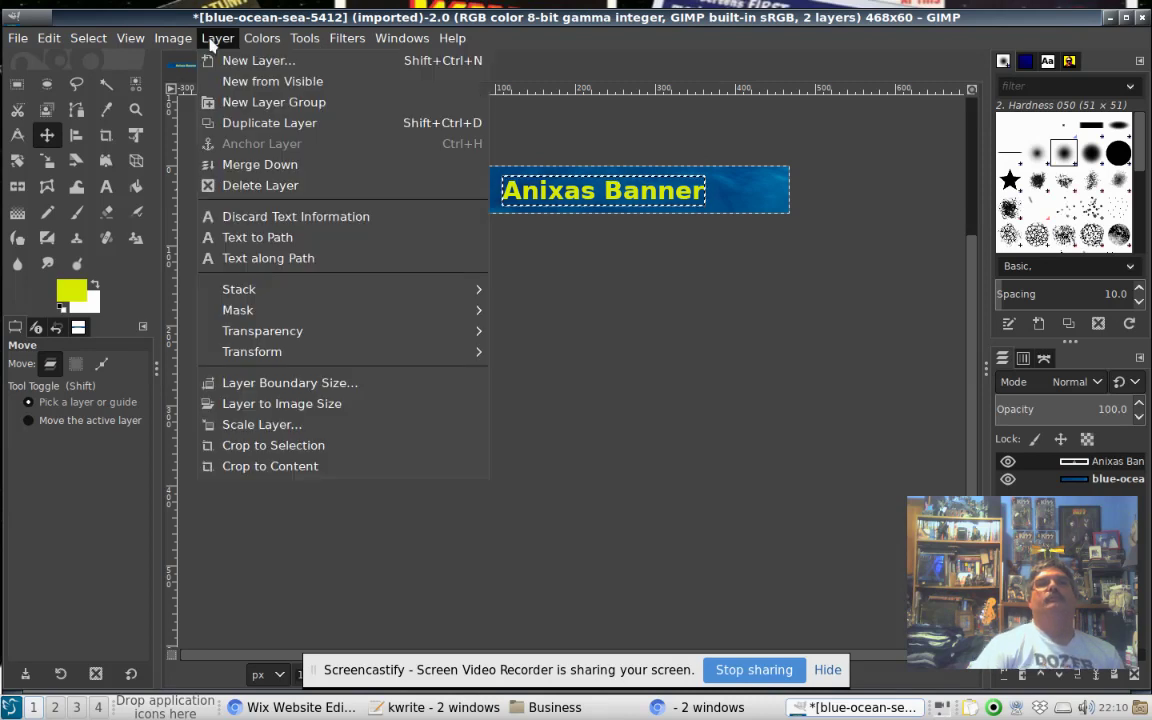
click(247, 167)
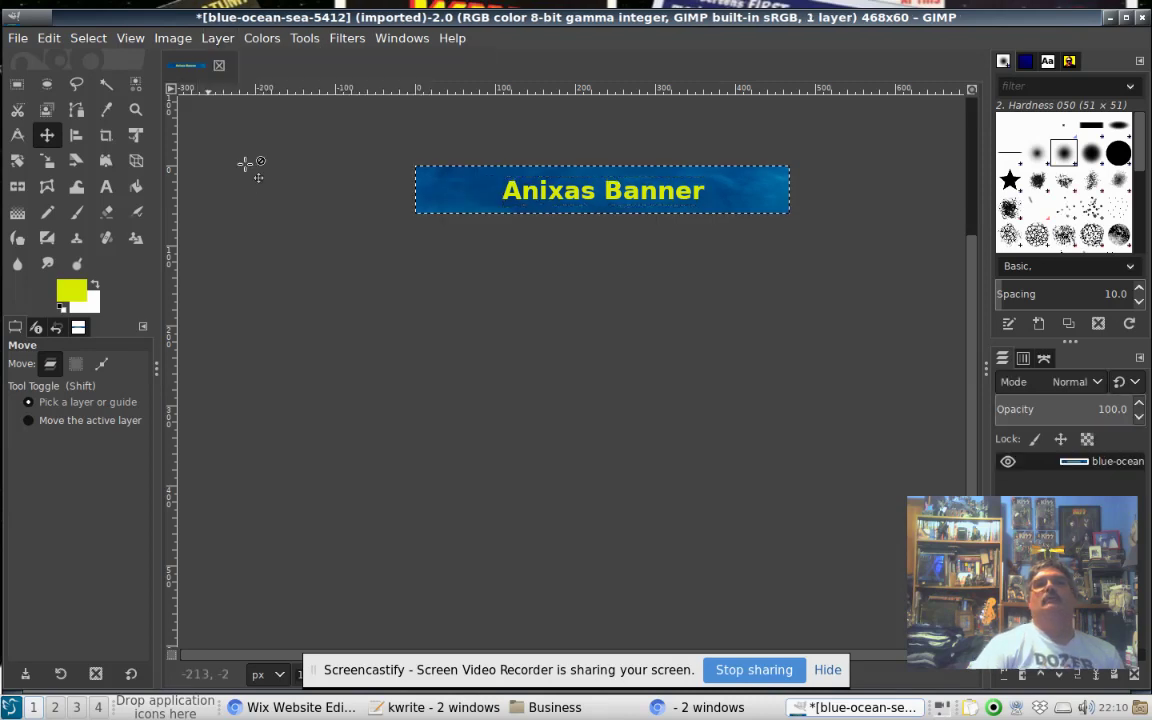
click(176, 40)
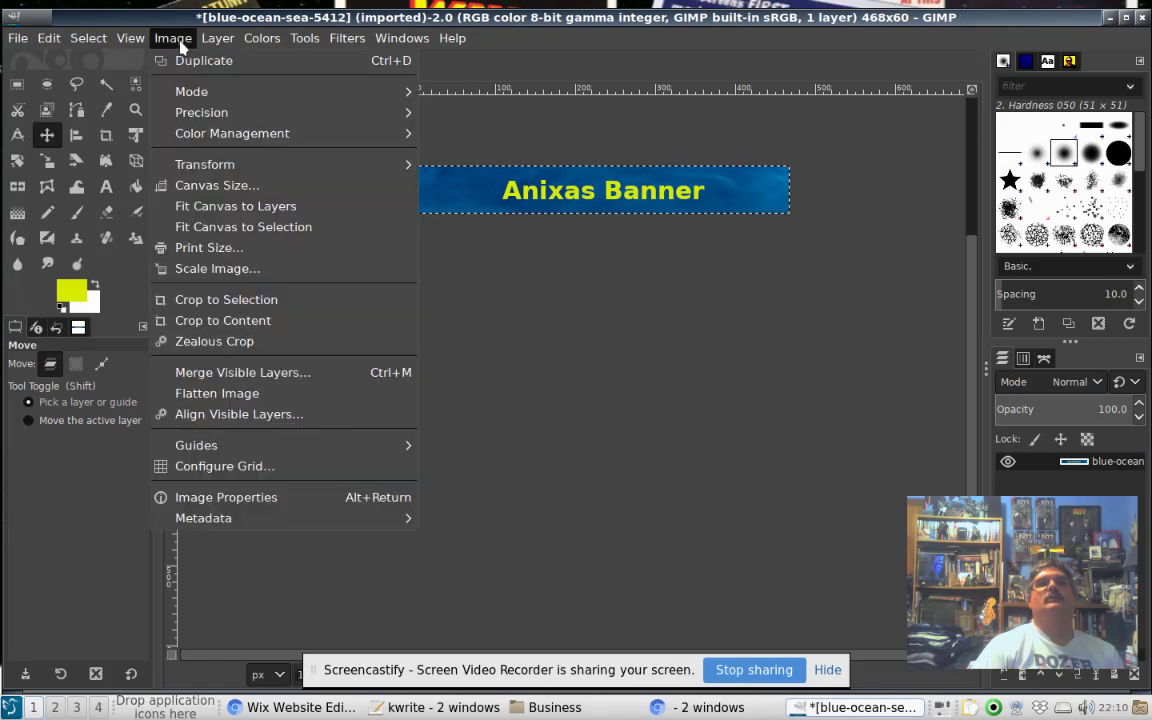
click(232, 393)
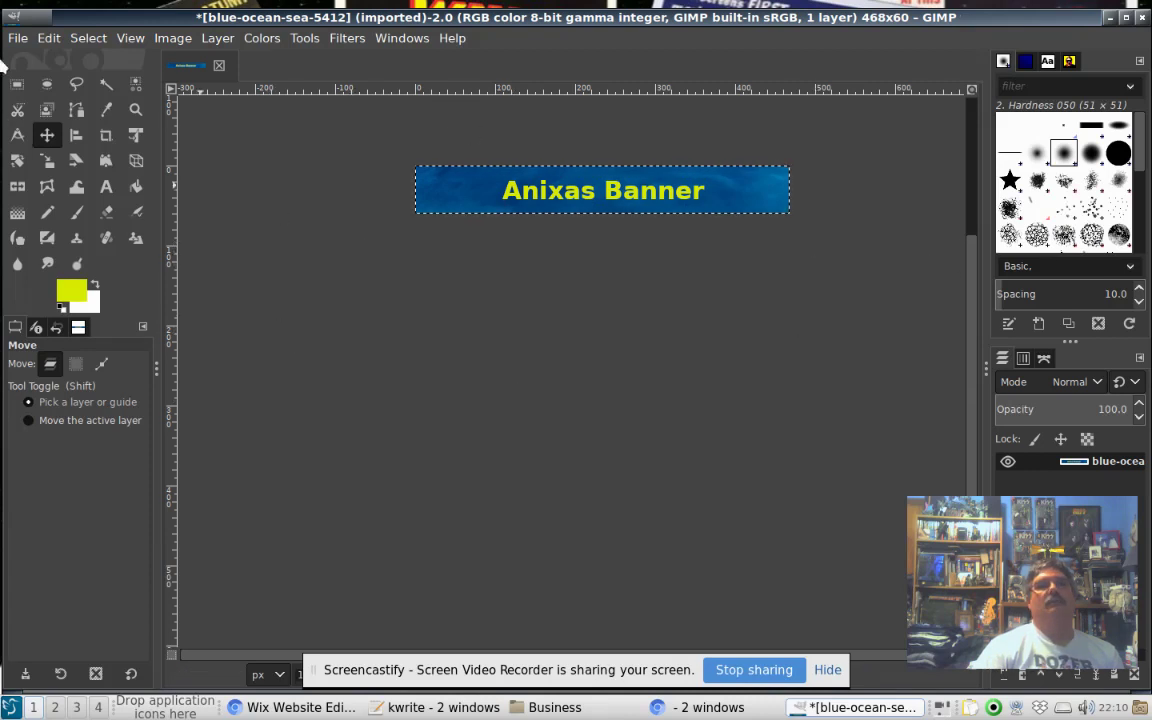
Export the banner as anixasbanner.jpg into the BannerTest folder, accepting the JPEG export options
click(18, 40)
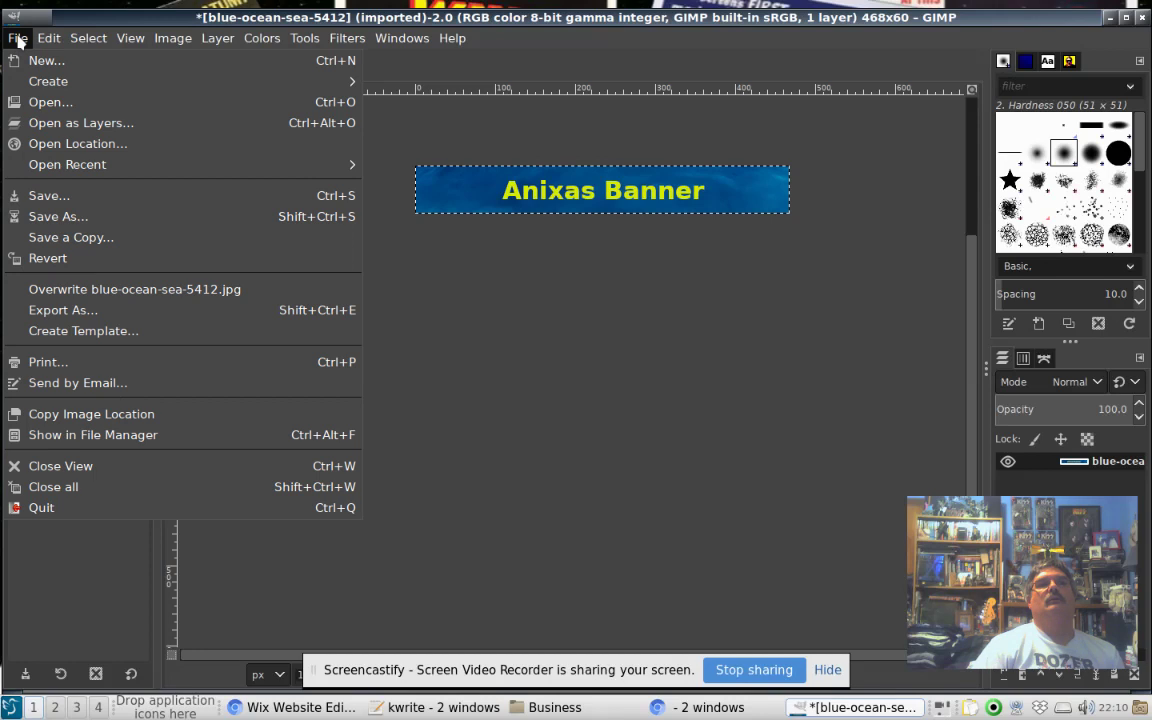
click(131, 316)
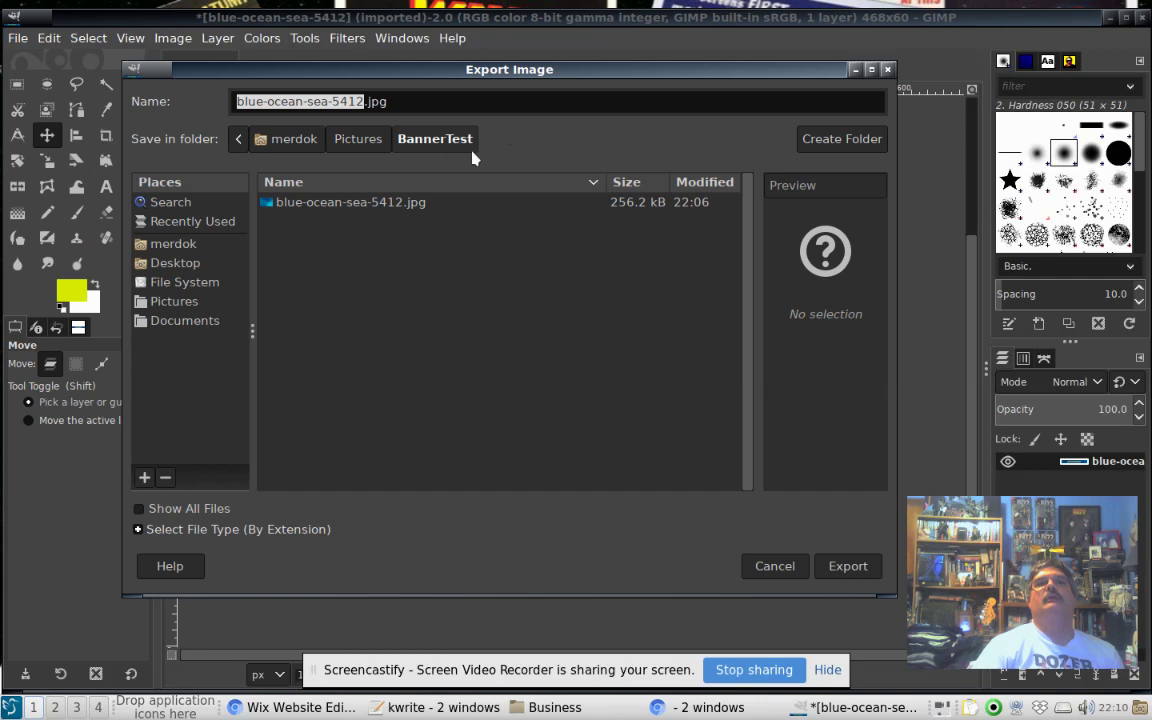
drag(408, 101, 228, 101)
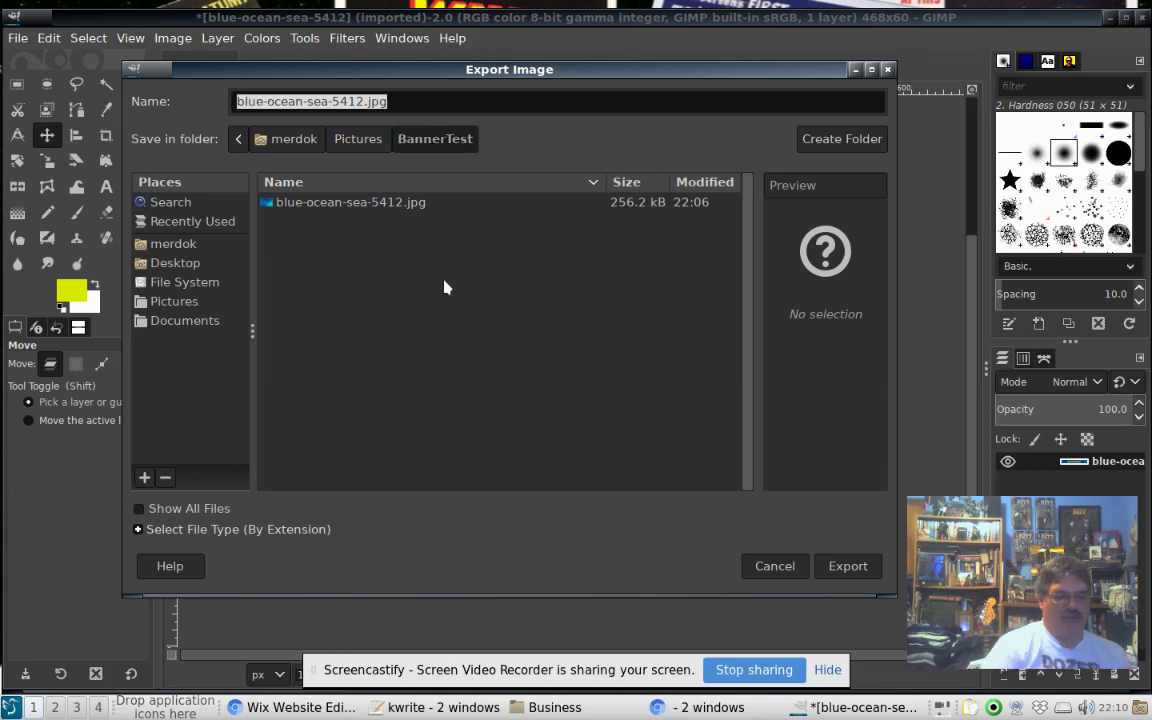
text(anixasbanner)
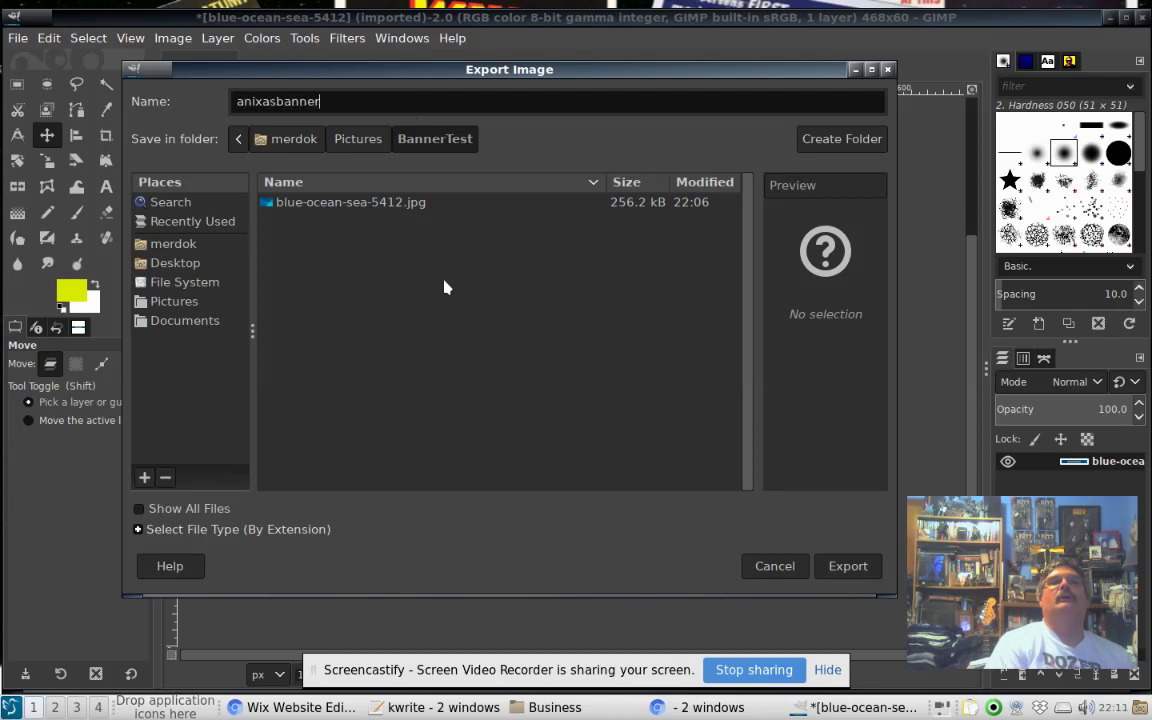
text(.jpg)
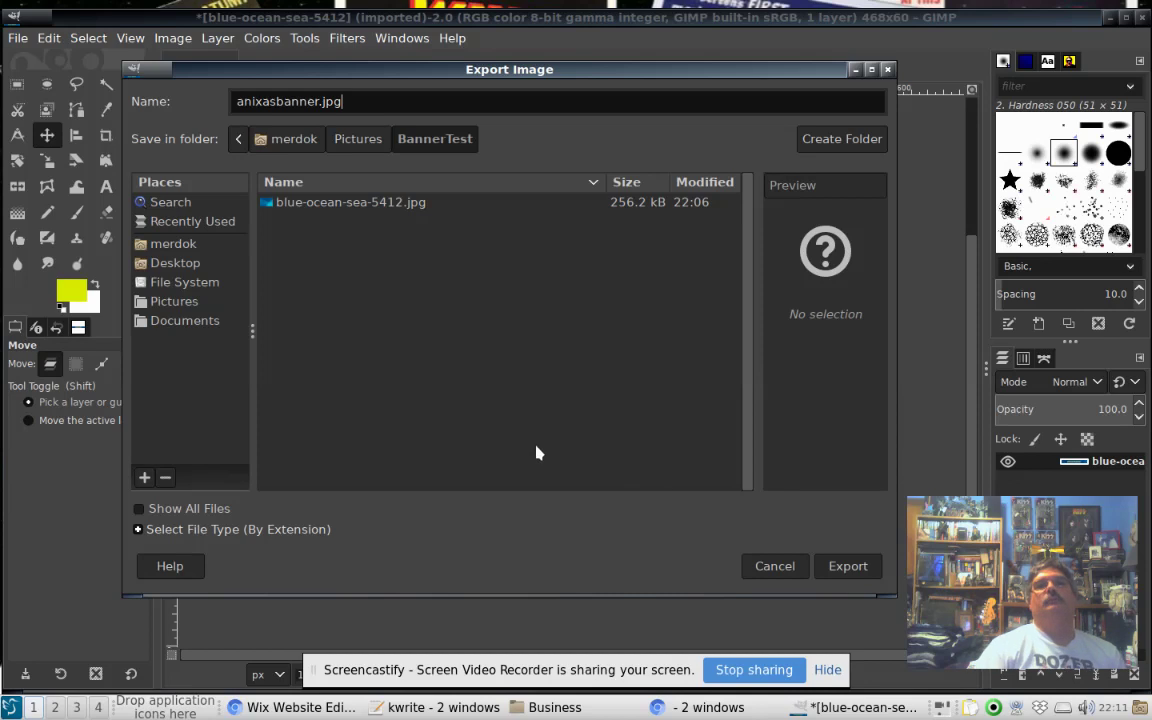
click(845, 566)
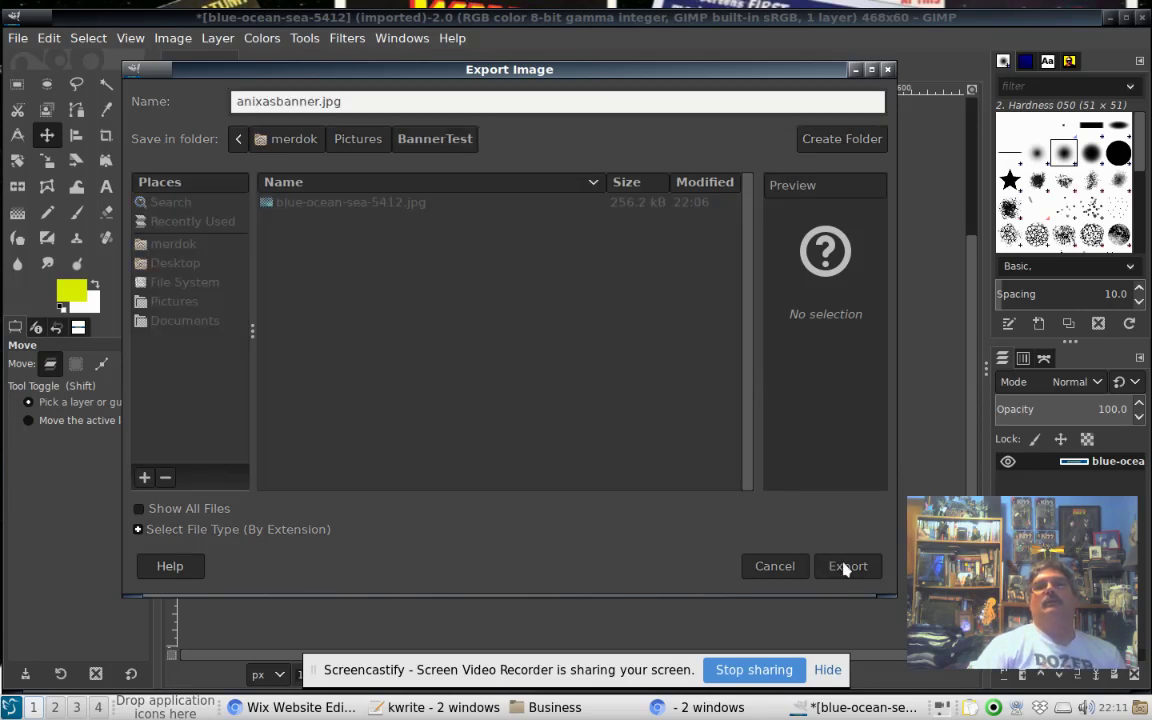
click(581, 422)
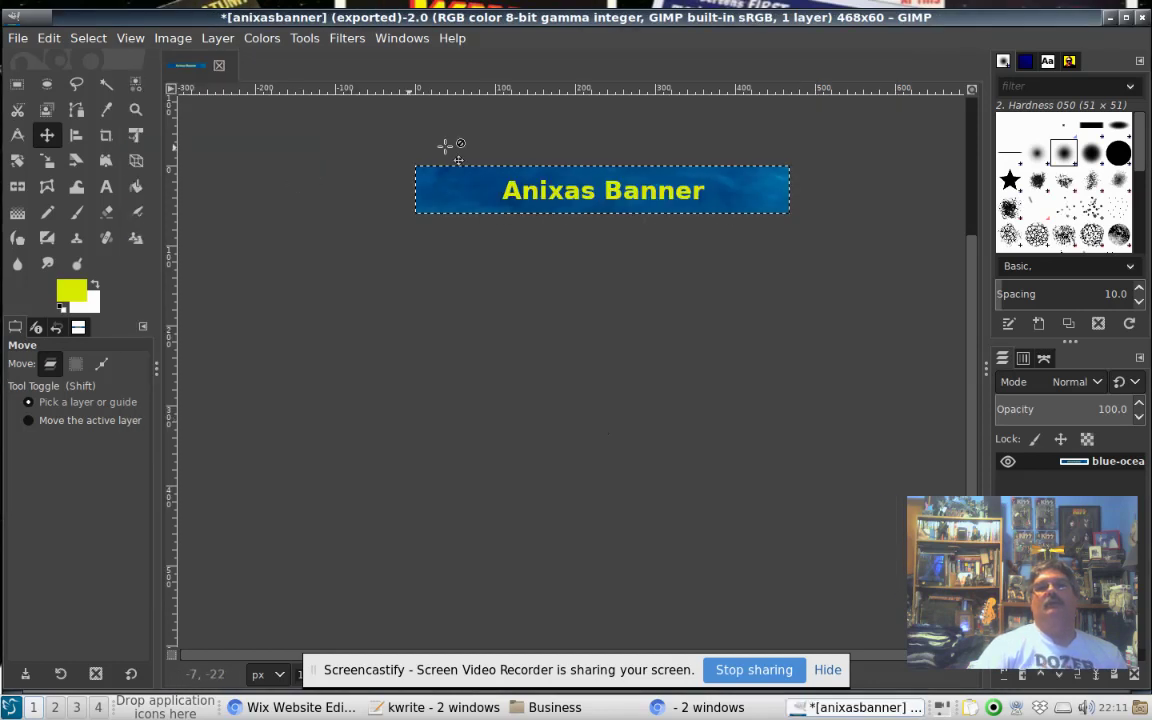
Quit GIMP and discard the unsaved changes to the exported banner
click(18, 38)
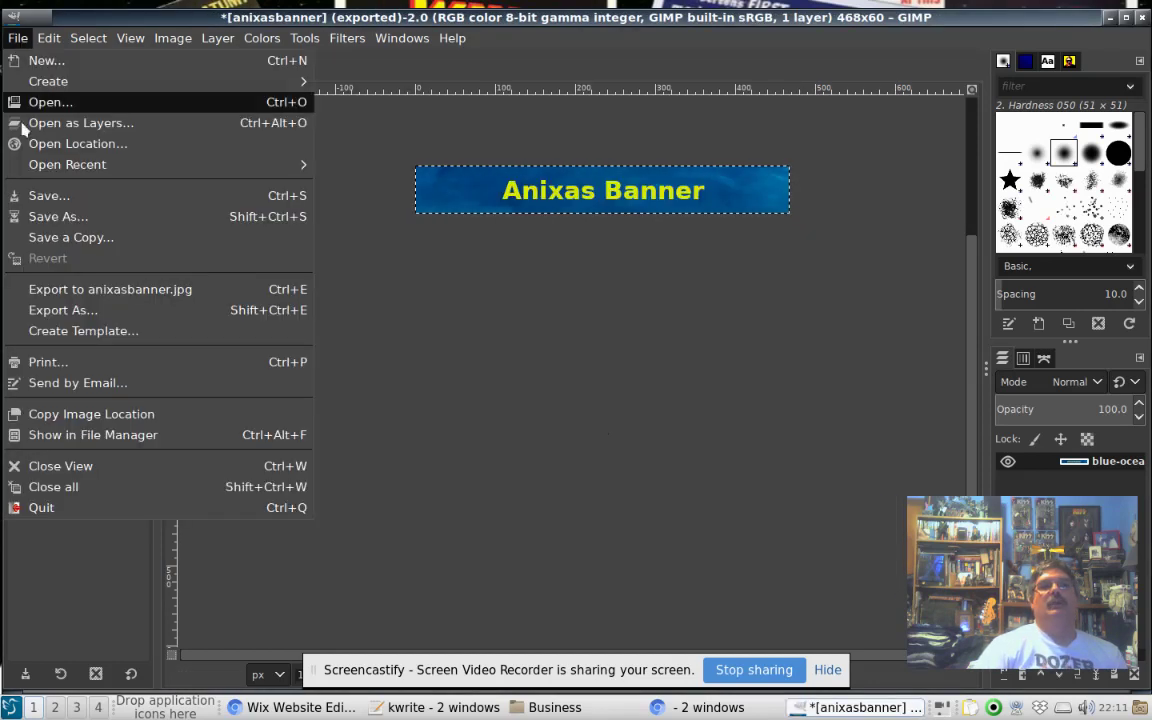
click(57, 510)
click(697, 452)
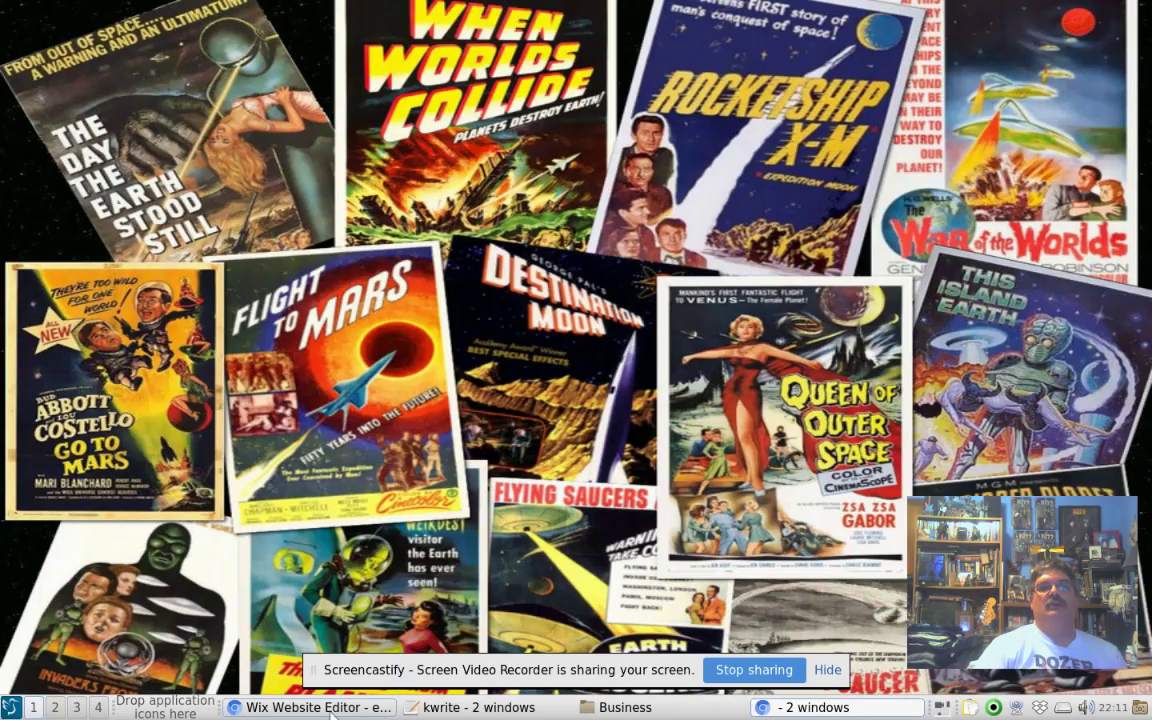
Switch to the Wix Website Editor in Chromium and upload anixasbanner.jpg from the BannerTest folder in Pictures to the site files
click(293, 708)
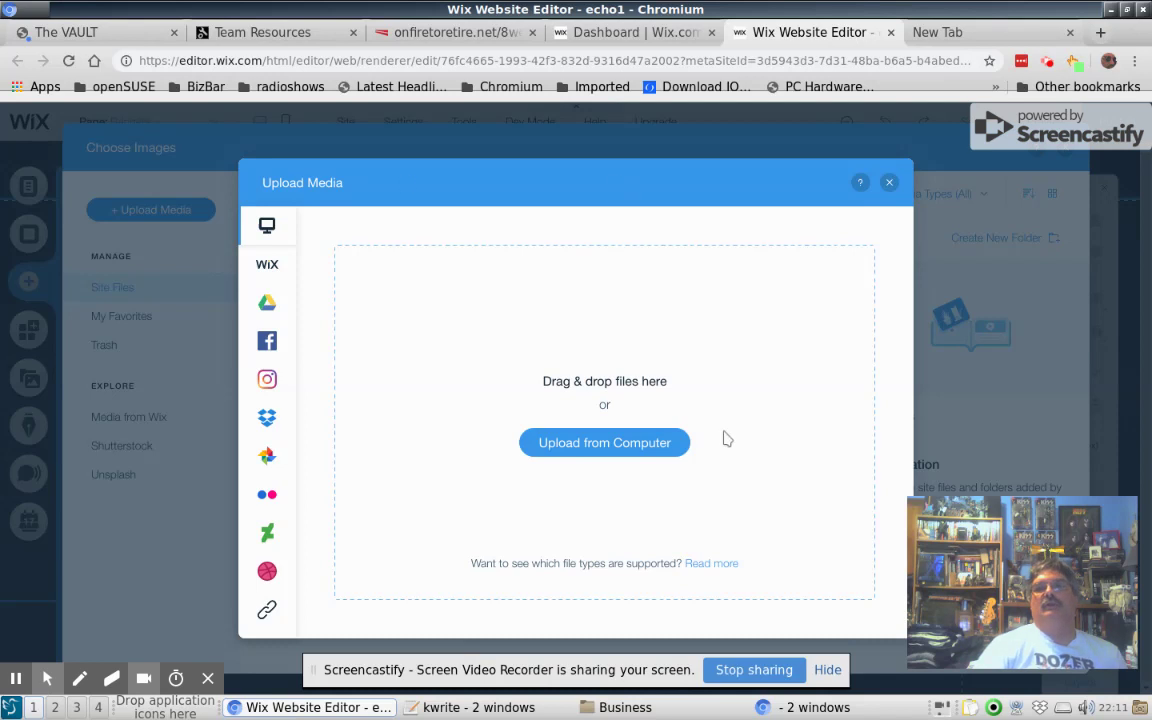
click(589, 445)
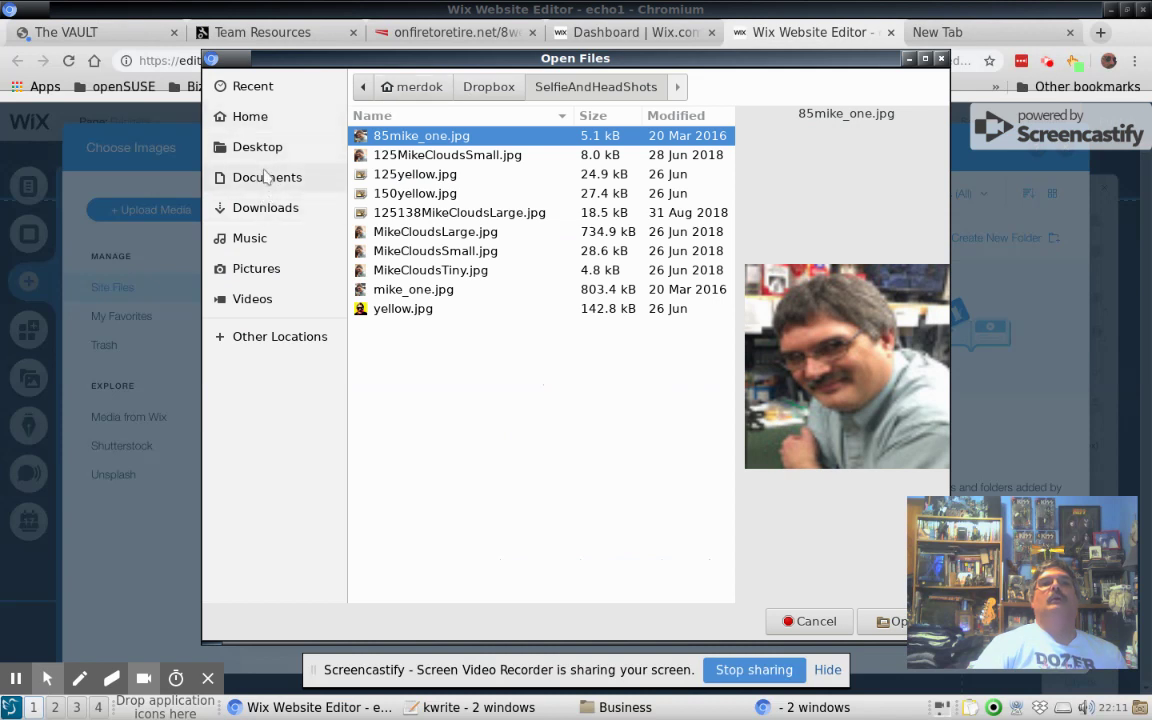
click(256, 268)
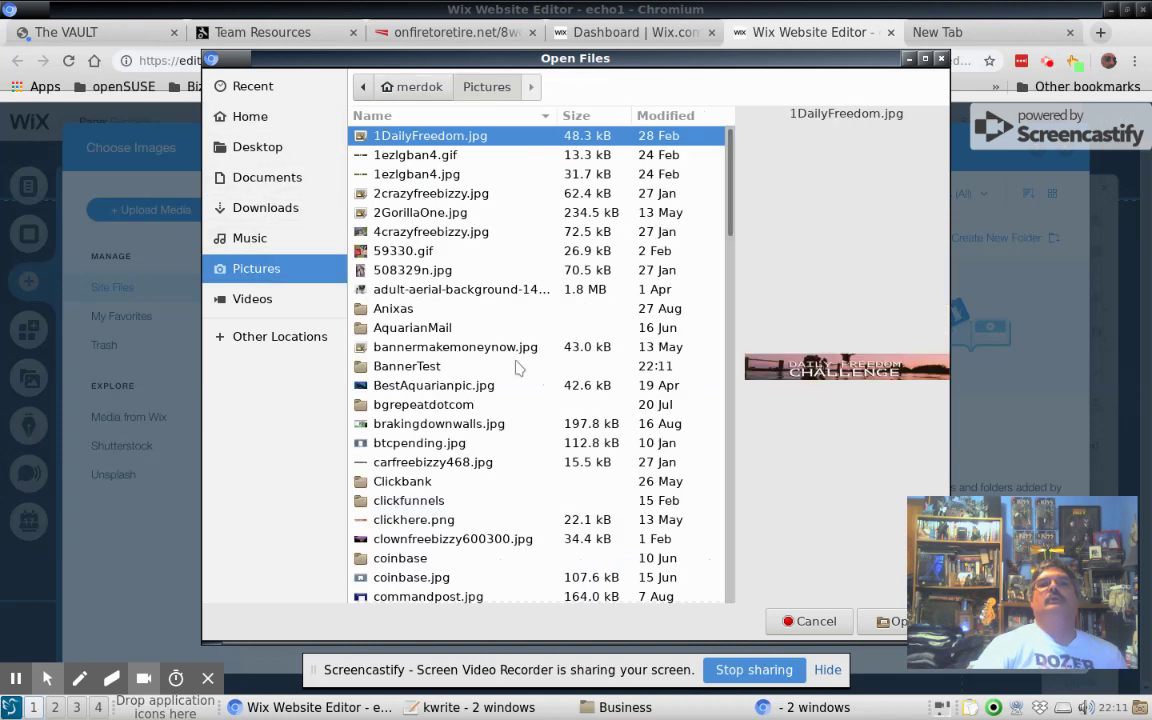
double_click(410, 367)
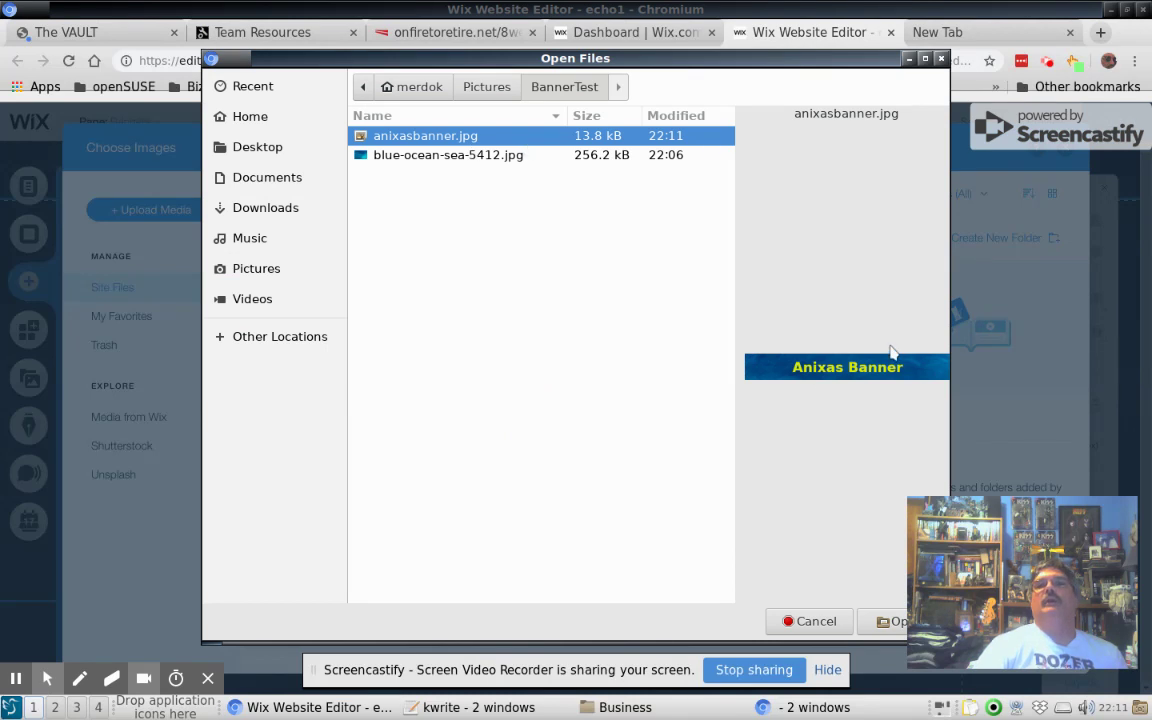
click(888, 622)
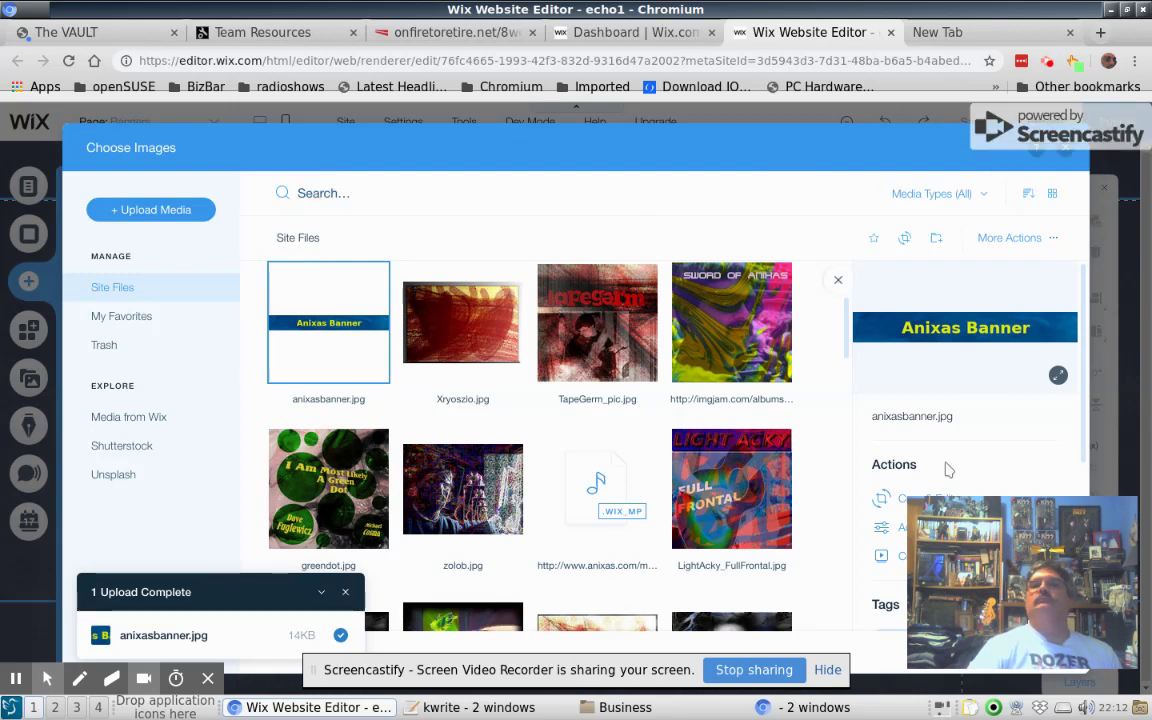
Restore the maximized Wix editor window to a smaller size and shift it sideways on the desktop
mouse_move(1108, 558)
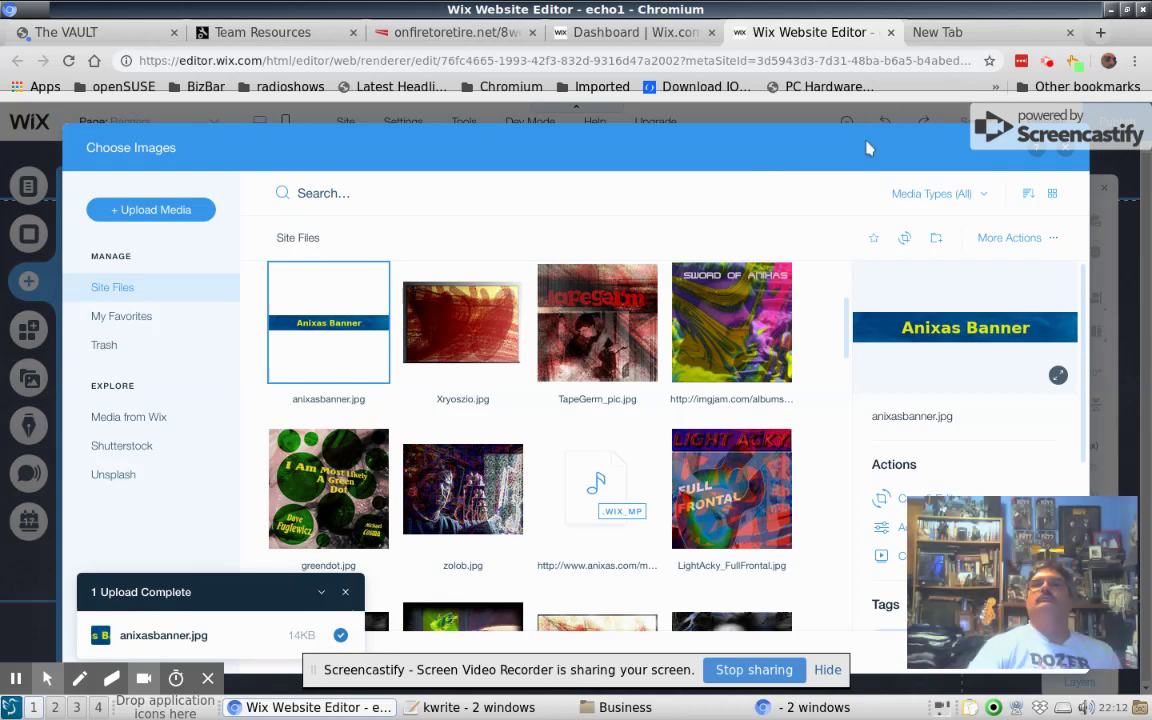
click(1127, 10)
drag(980, 22, 838, 27)
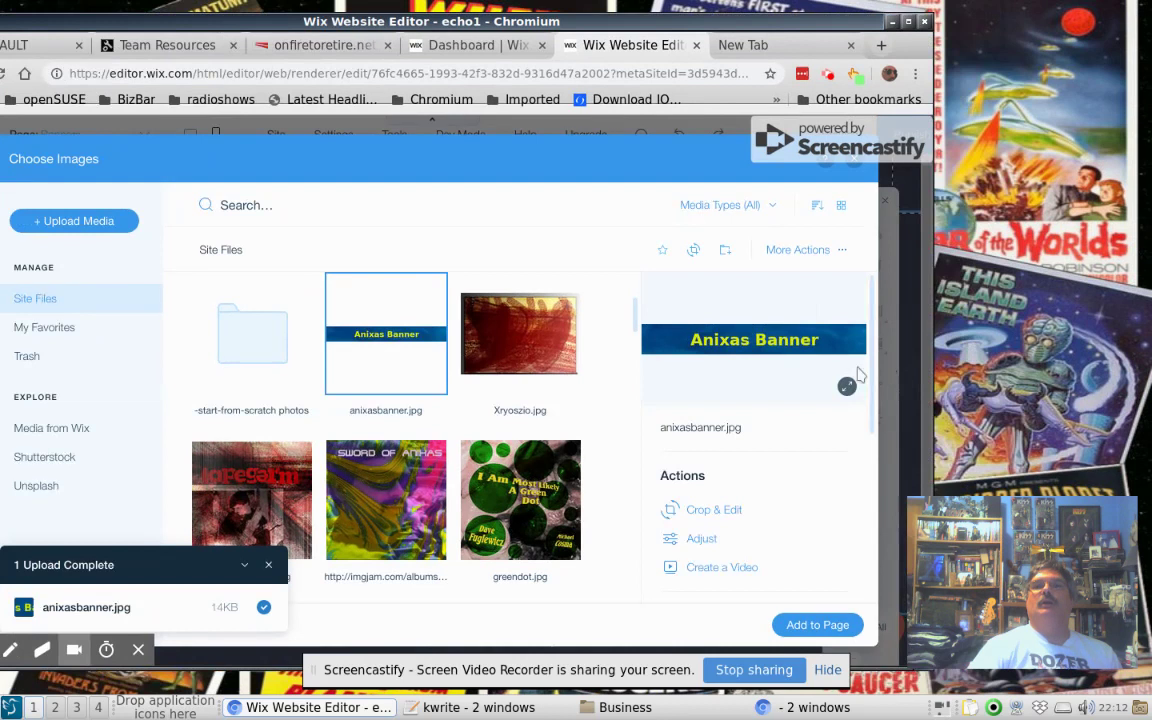